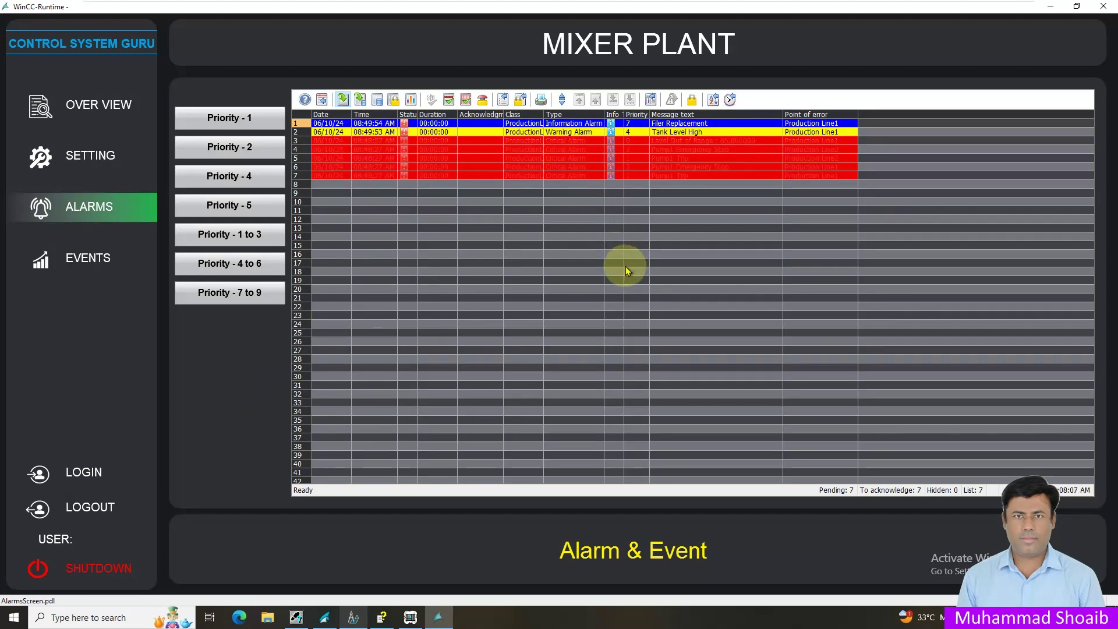
# Step: Filter the runtime alarm list in turn by the single priorities 1, 2, 4 and 5 to compare the listed messages
pyautogui.click(639, 133)
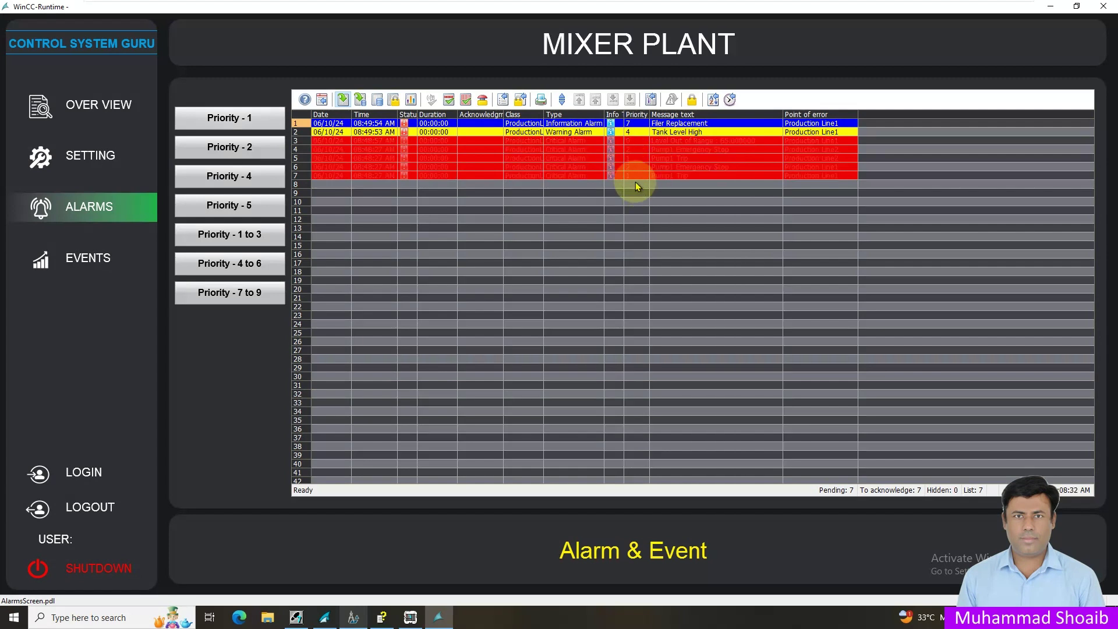
pyautogui.click(265, 119)
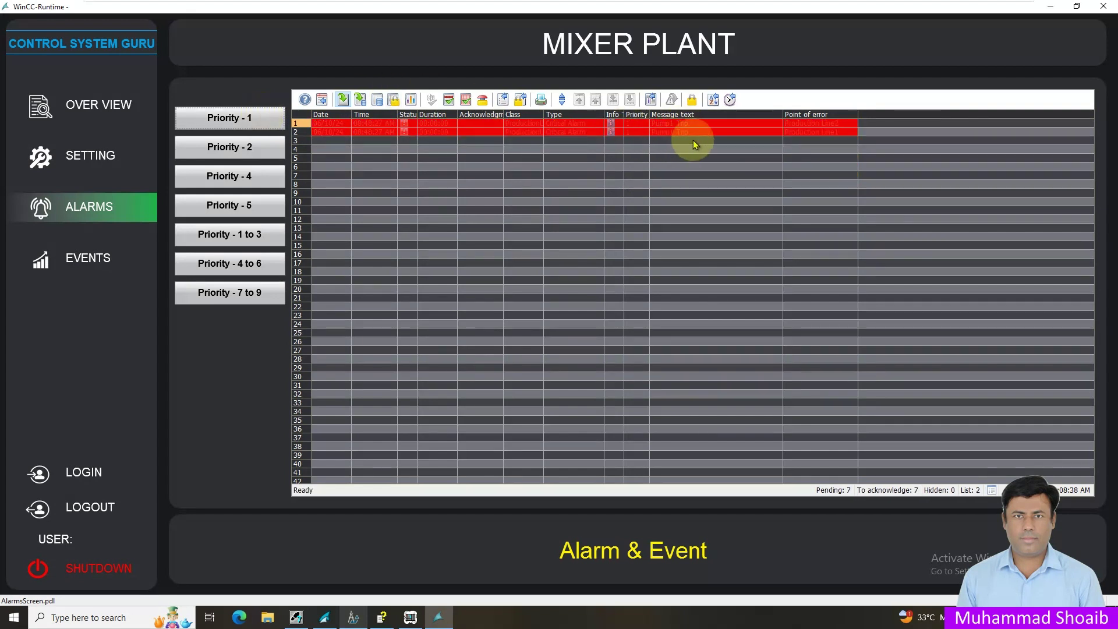
pyautogui.click(266, 147)
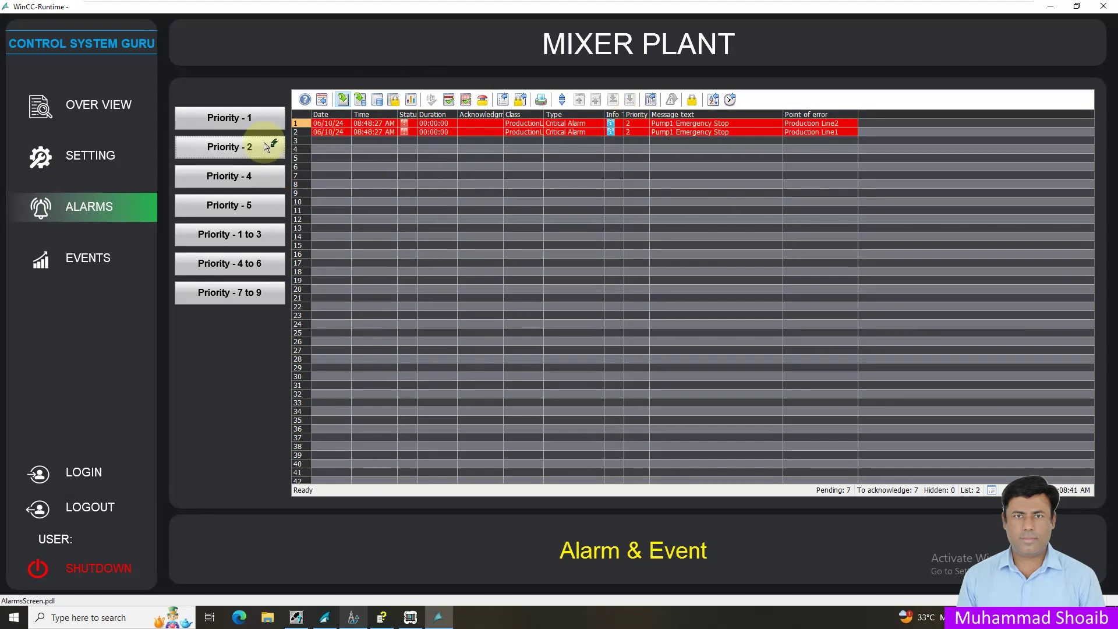
pyautogui.click(242, 180)
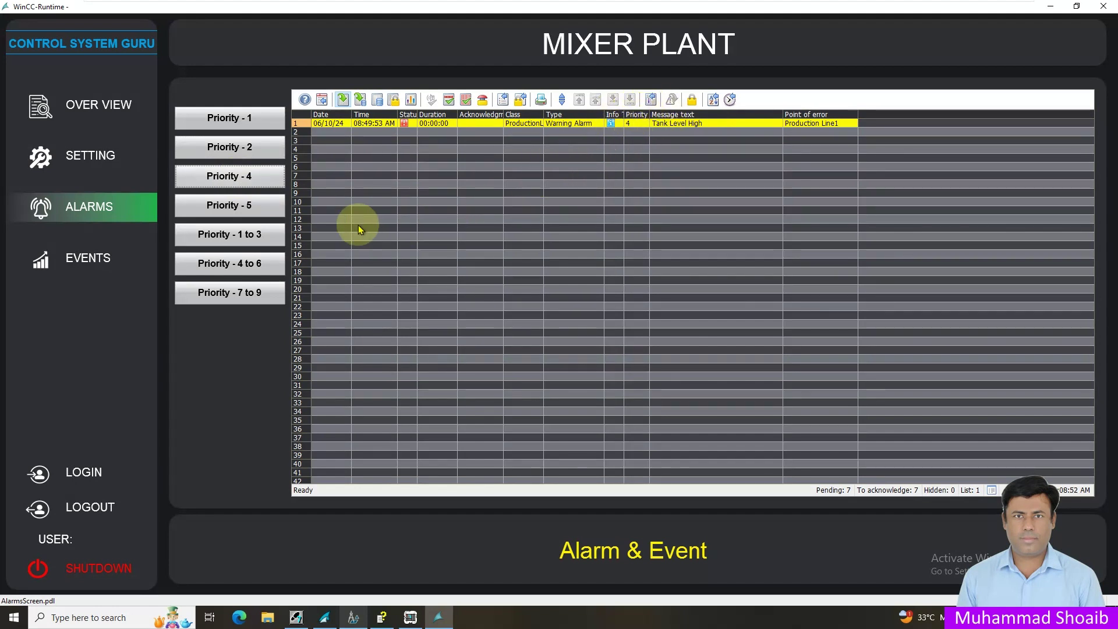
pyautogui.click(258, 208)
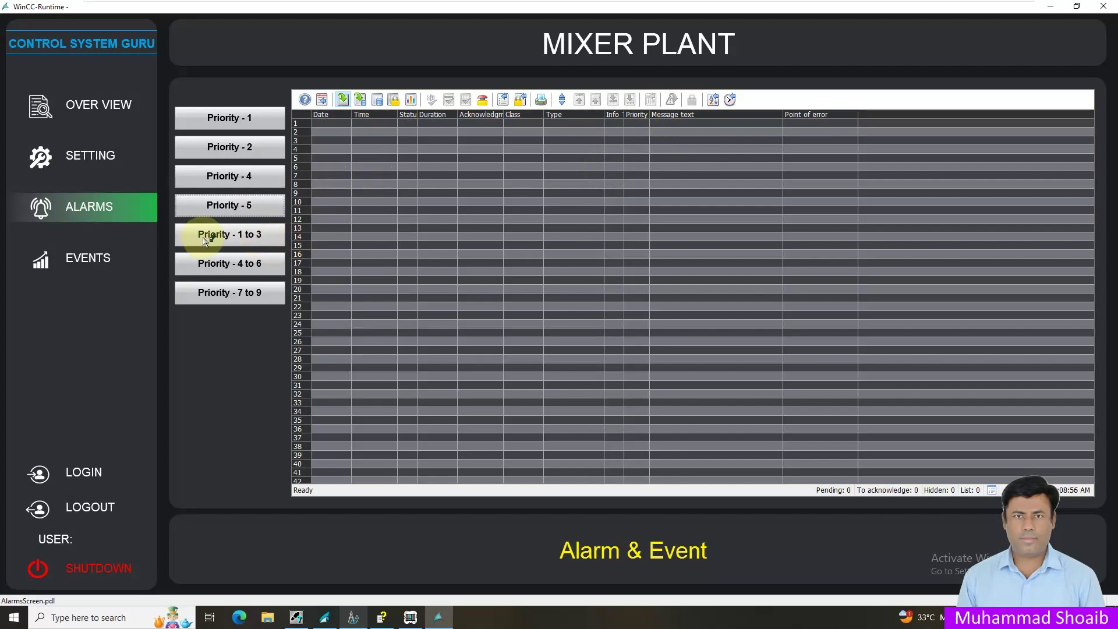
# Step: Filter the runtime alarm list in turn by the priority ranges 1 to 3, 4 to 6 and 7 to 9
pyautogui.click(241, 236)
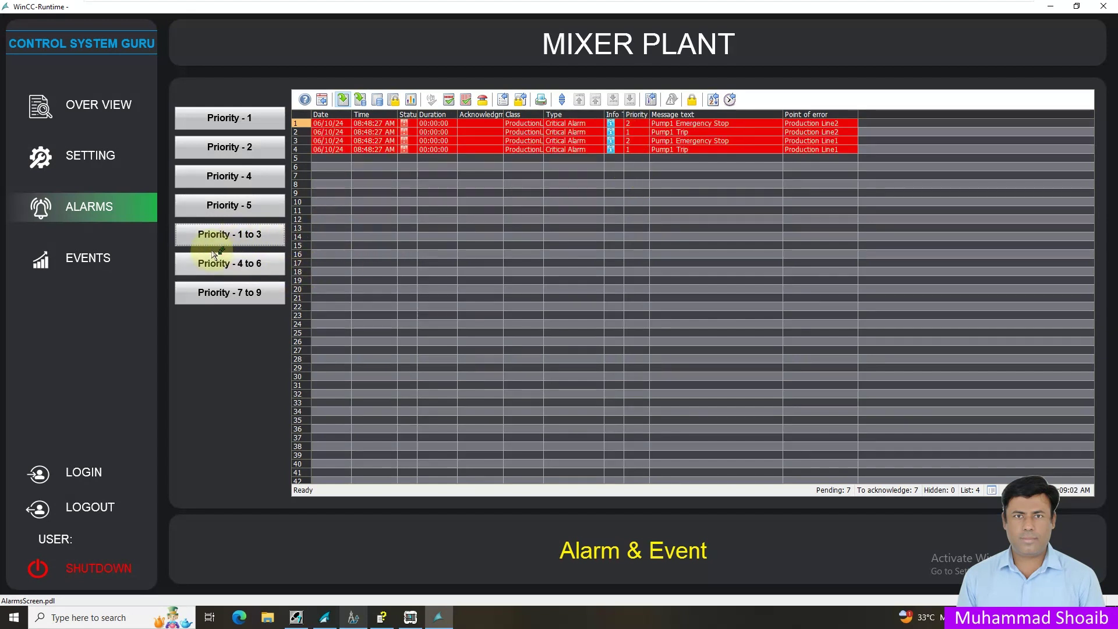
pyautogui.click(248, 235)
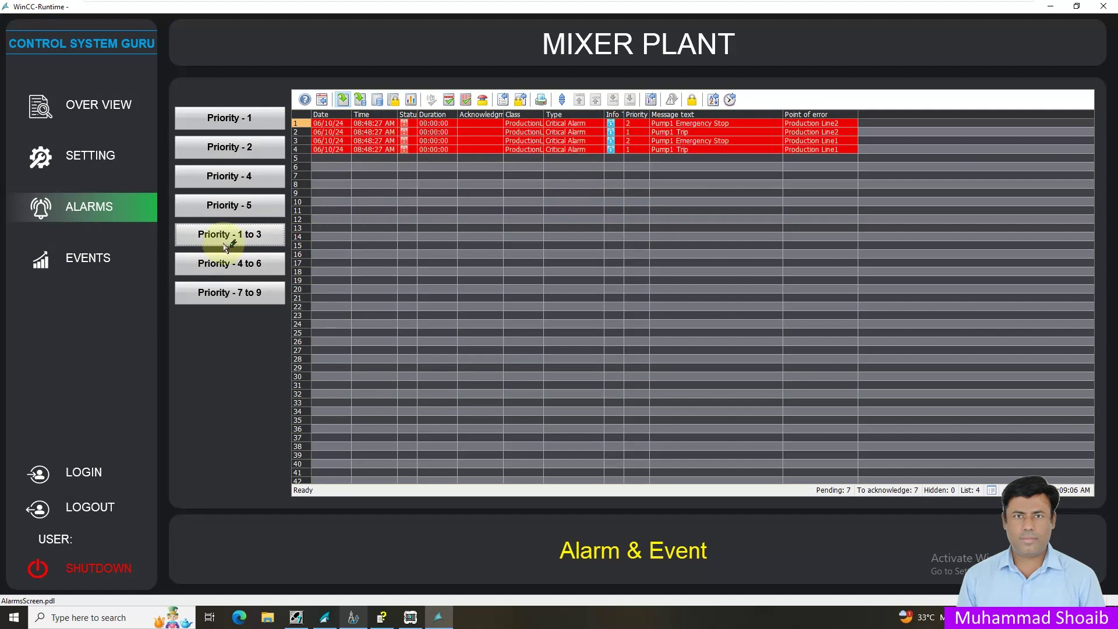
pyautogui.click(247, 265)
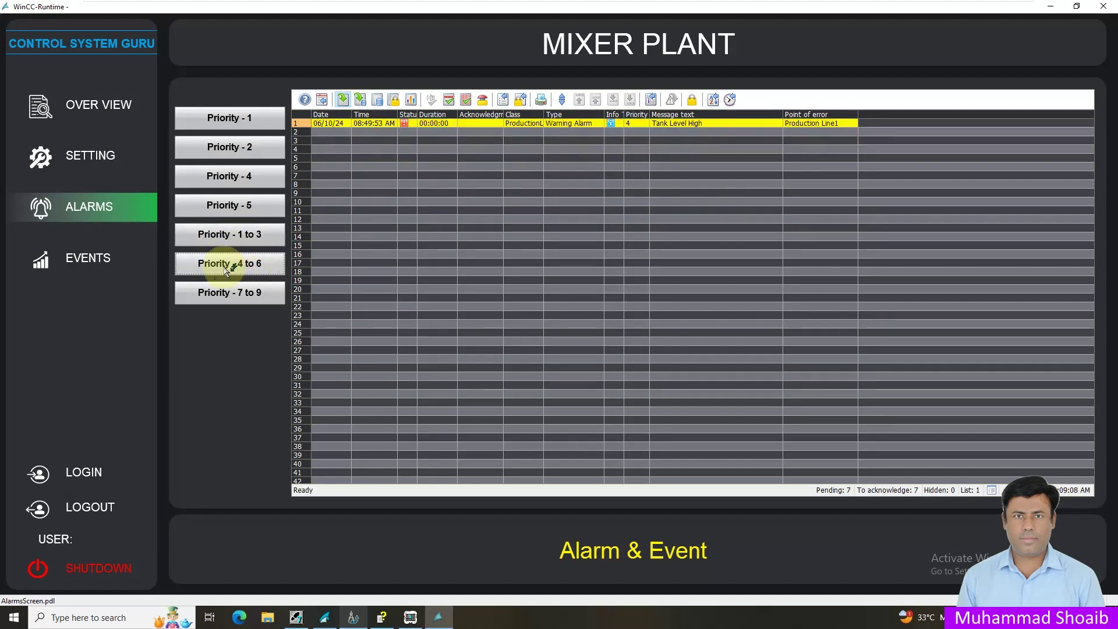
pyautogui.click(267, 298)
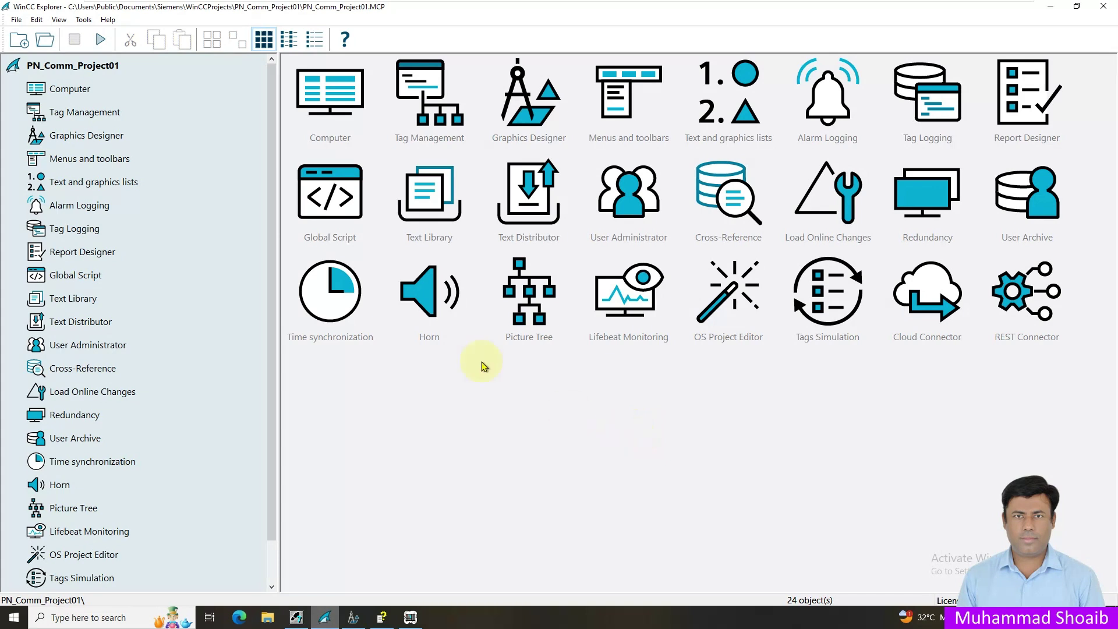
# Step: Switch to WinCC Explorer and open the Alarm Logging editor of PN_Comm_Project01
pyautogui.click(86, 210)
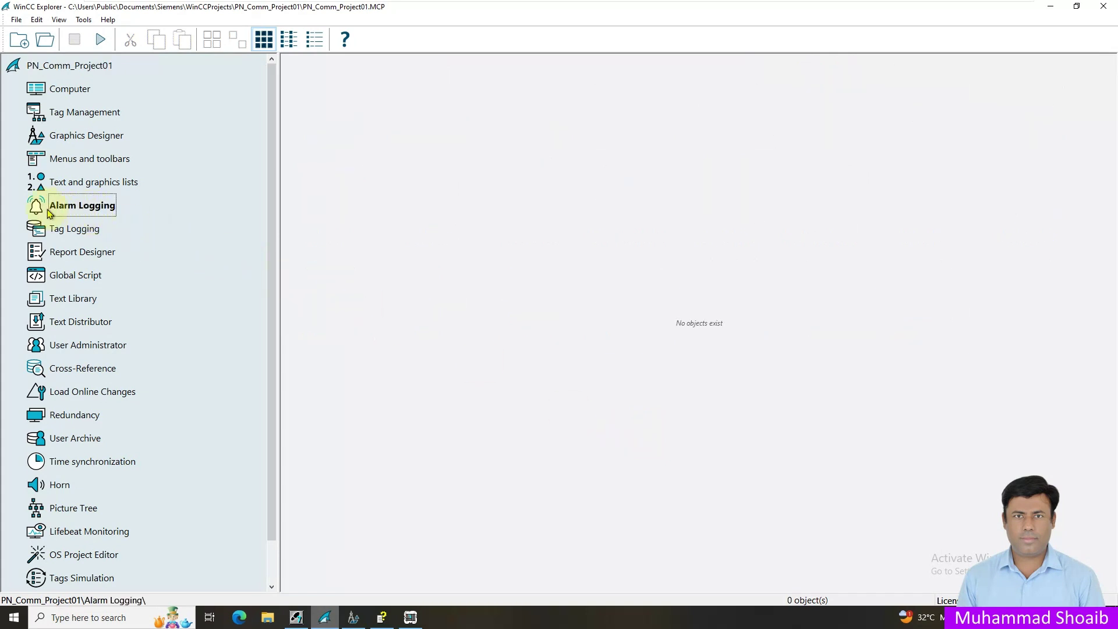
pyautogui.rightClick(79, 211)
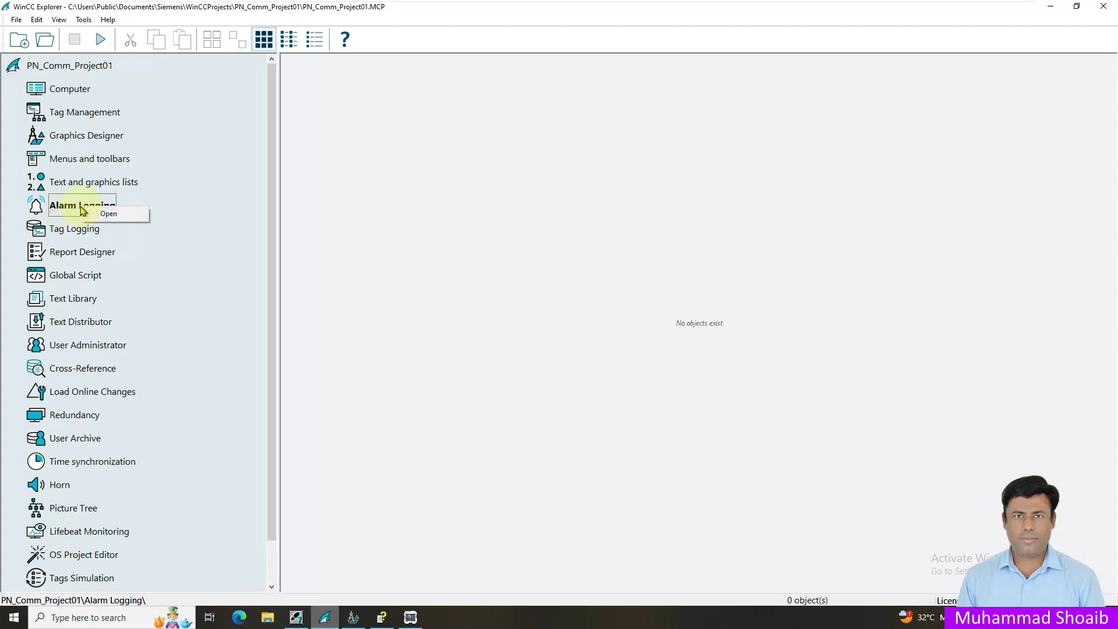
pyautogui.click(102, 214)
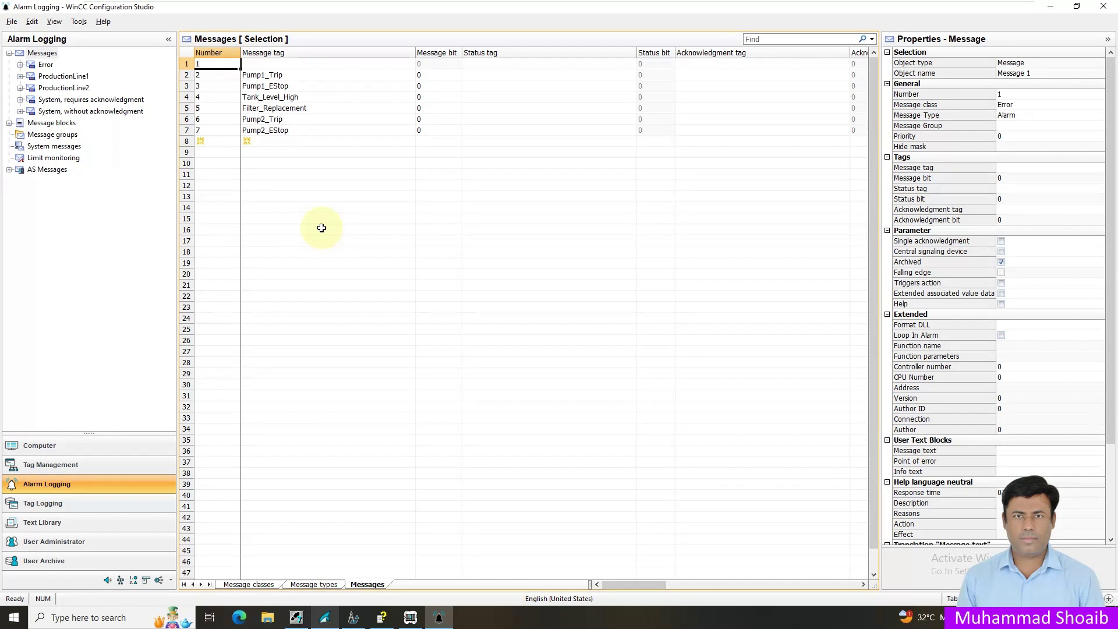
# Step: Set the priority of the Pump1_Trip message in ProductionLine1's Critical Alarm type to 1
pyautogui.click(55, 77)
pyautogui.click(53, 88)
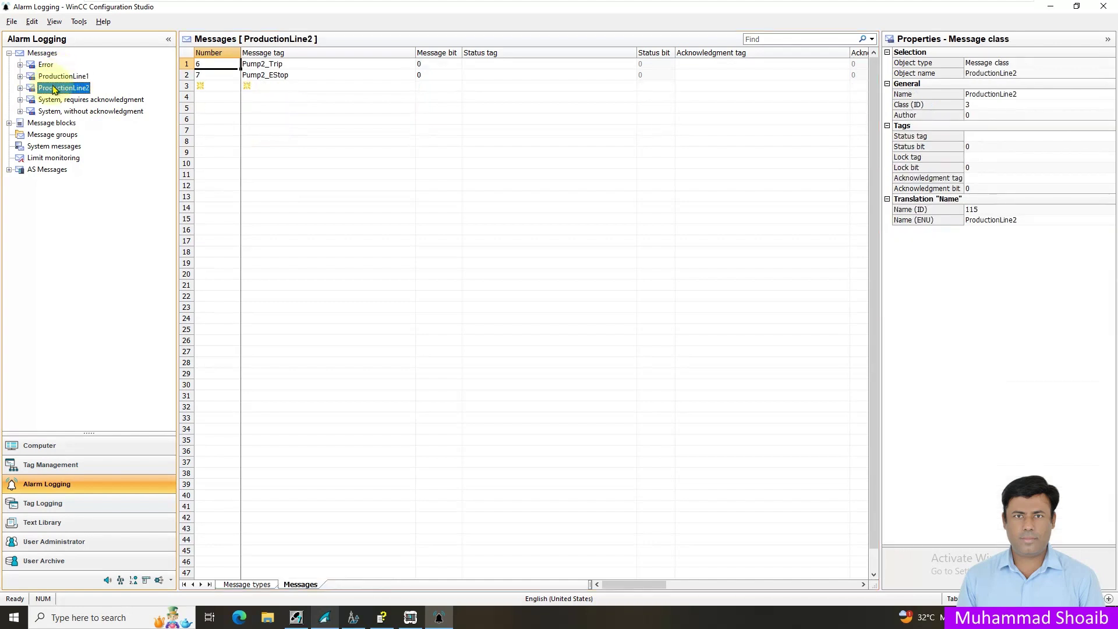
pyautogui.click(21, 76)
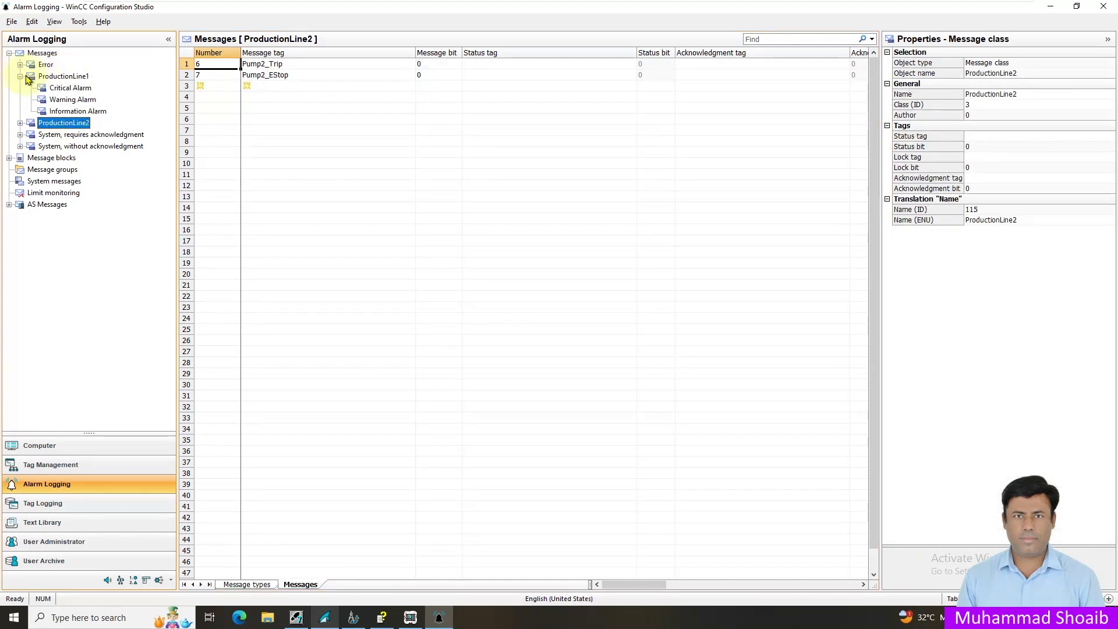
pyautogui.click(82, 89)
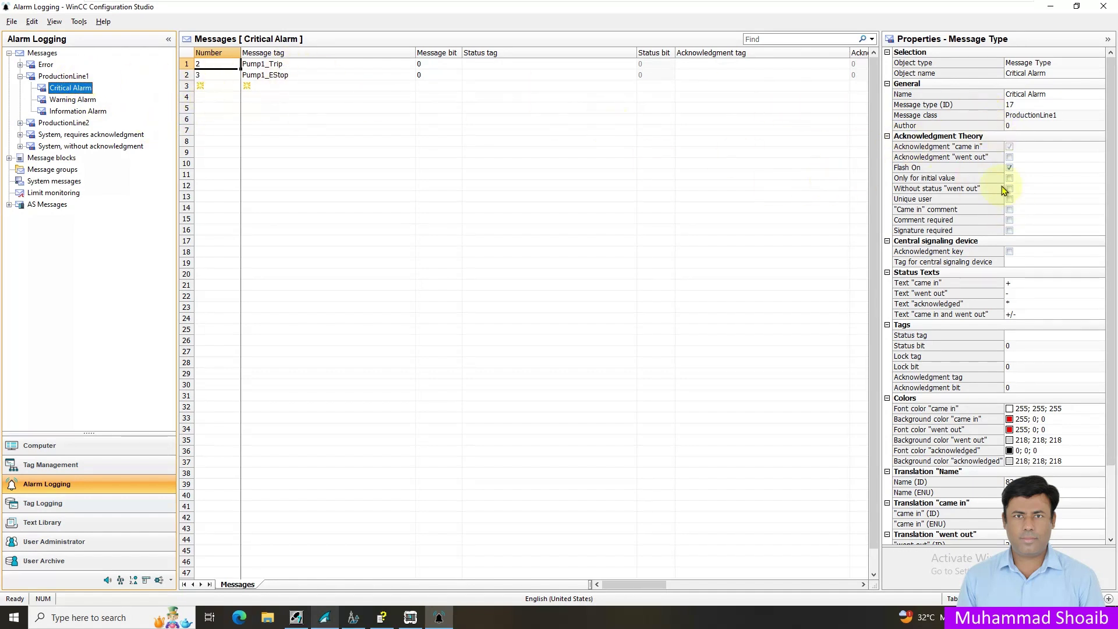
pyautogui.click(265, 65)
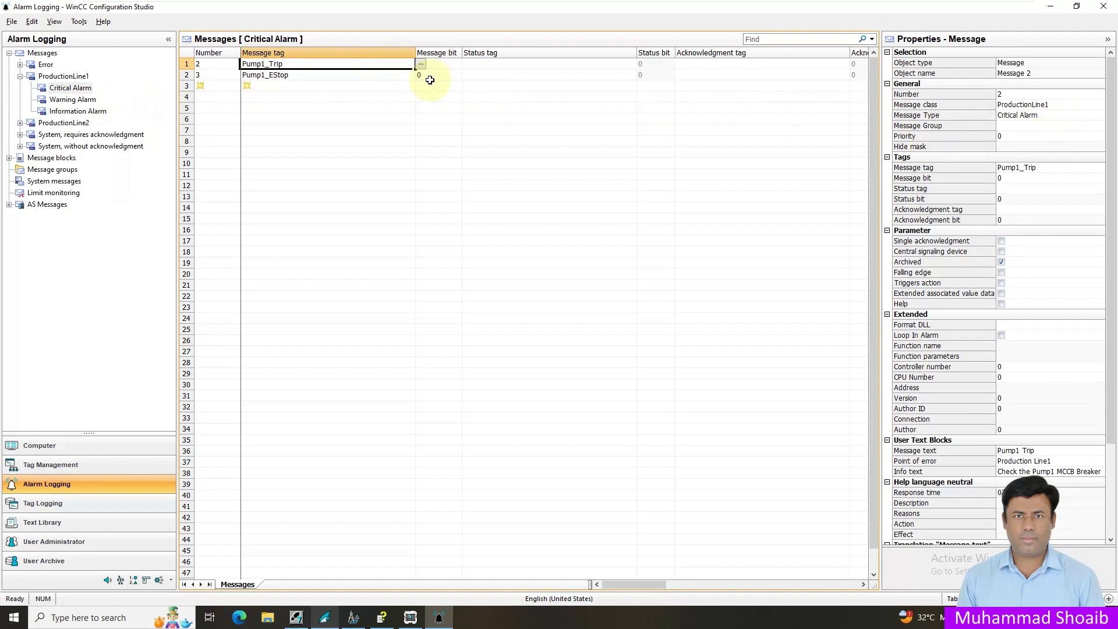
pyautogui.click(1012, 138)
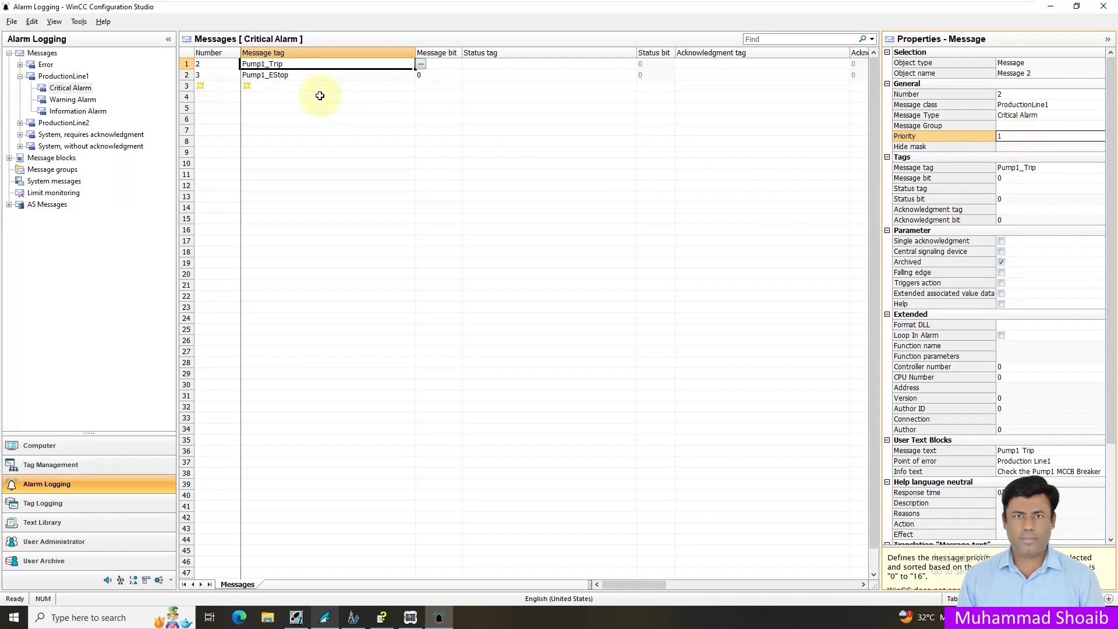
# Step: Set the priority of the Pump1_EStop message to 2 and recheck the priorities of both Pump1 messages
pyautogui.click(309, 74)
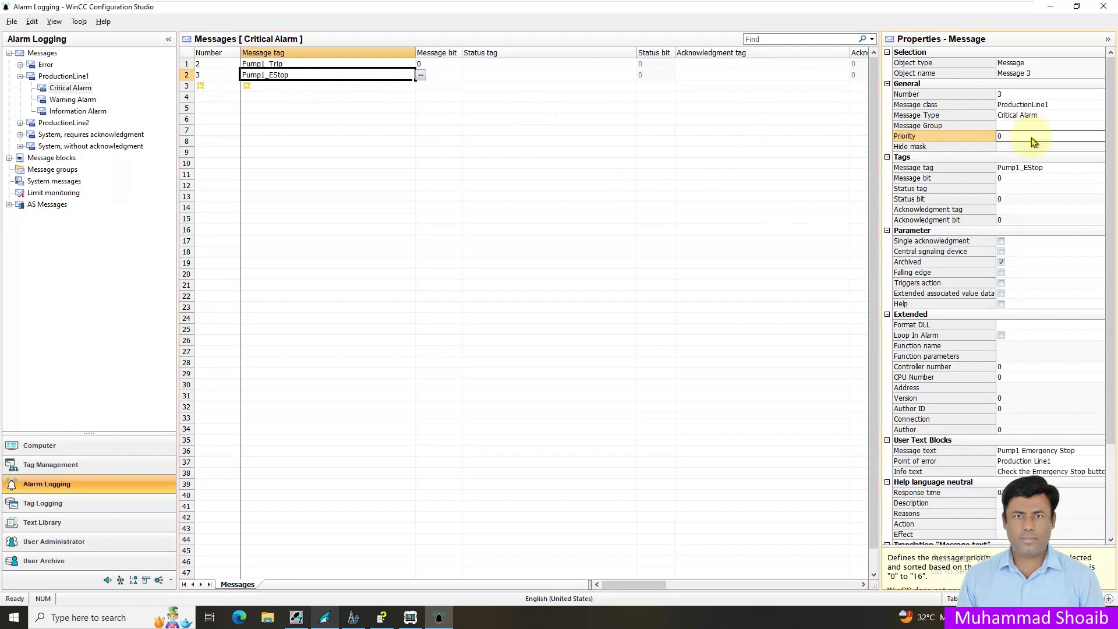
pyautogui.write('2')
pyautogui.click(290, 65)
pyautogui.click(295, 74)
pyautogui.click(301, 63)
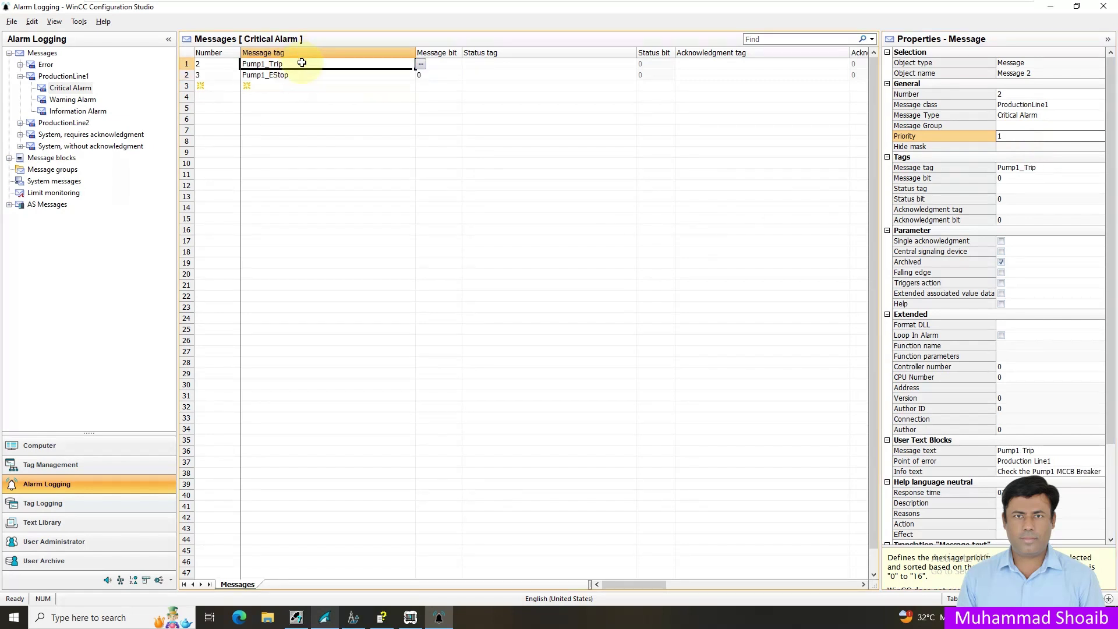
pyautogui.click(294, 75)
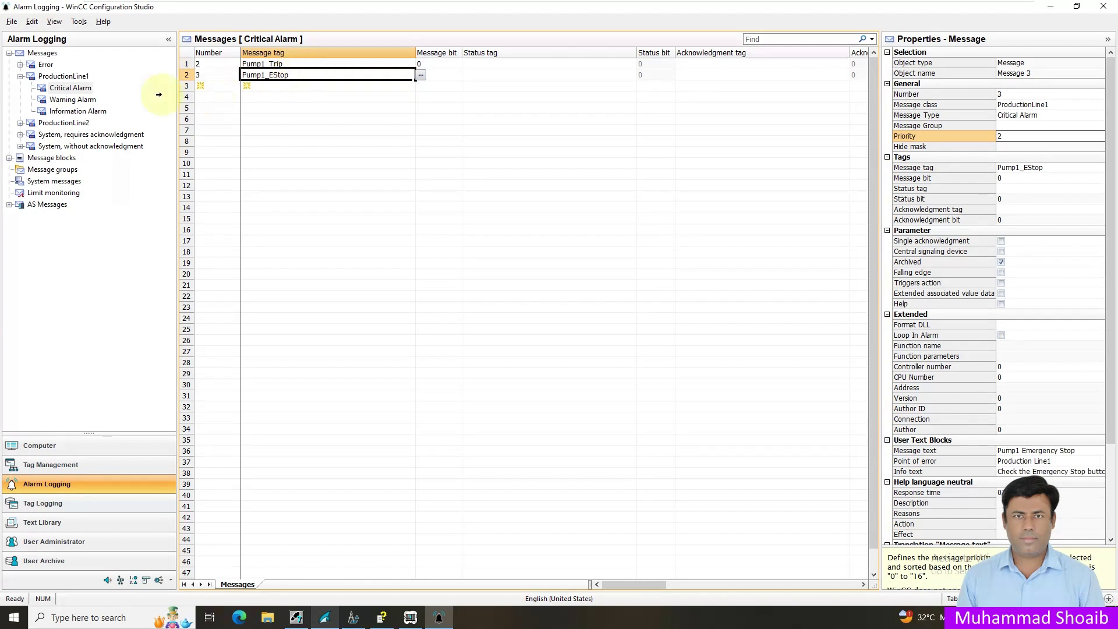
# Step: In ProductionLine2's Critical Alarm type, set the priority of Pump2_Trip to 1 and of Pump2_EStop to 2
pyautogui.click(20, 123)
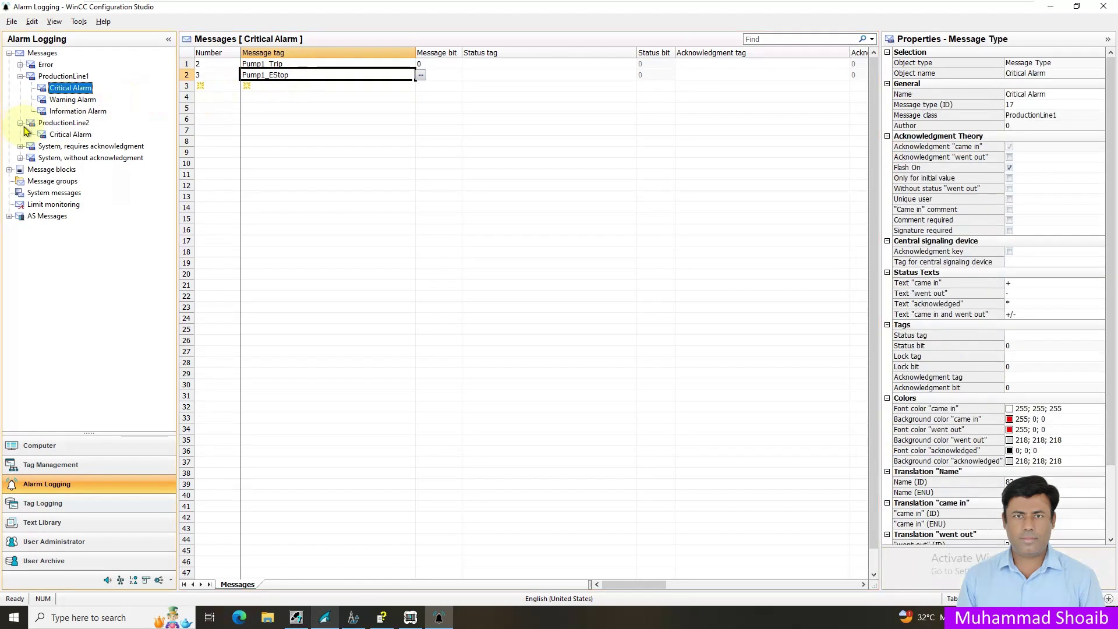
pyautogui.click(71, 134)
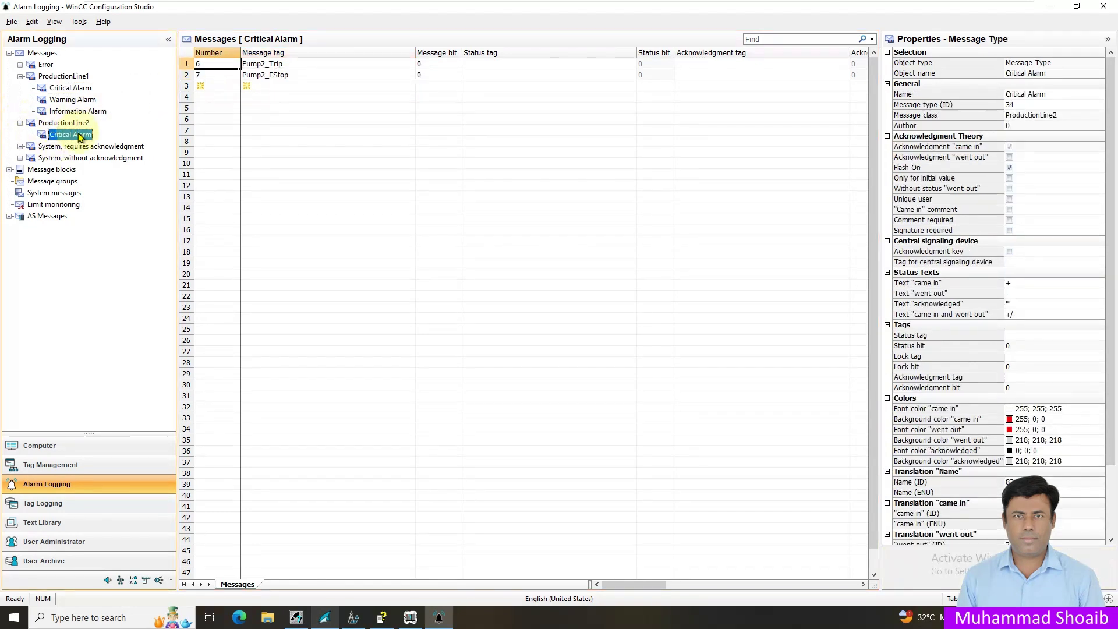
pyautogui.click(315, 64)
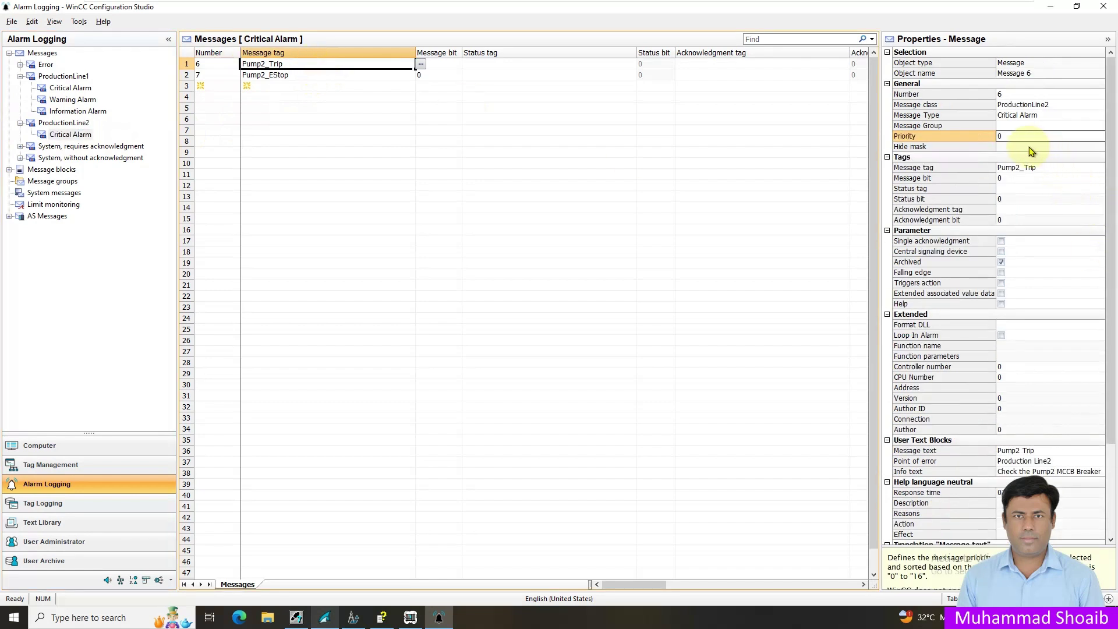
pyautogui.write('1')
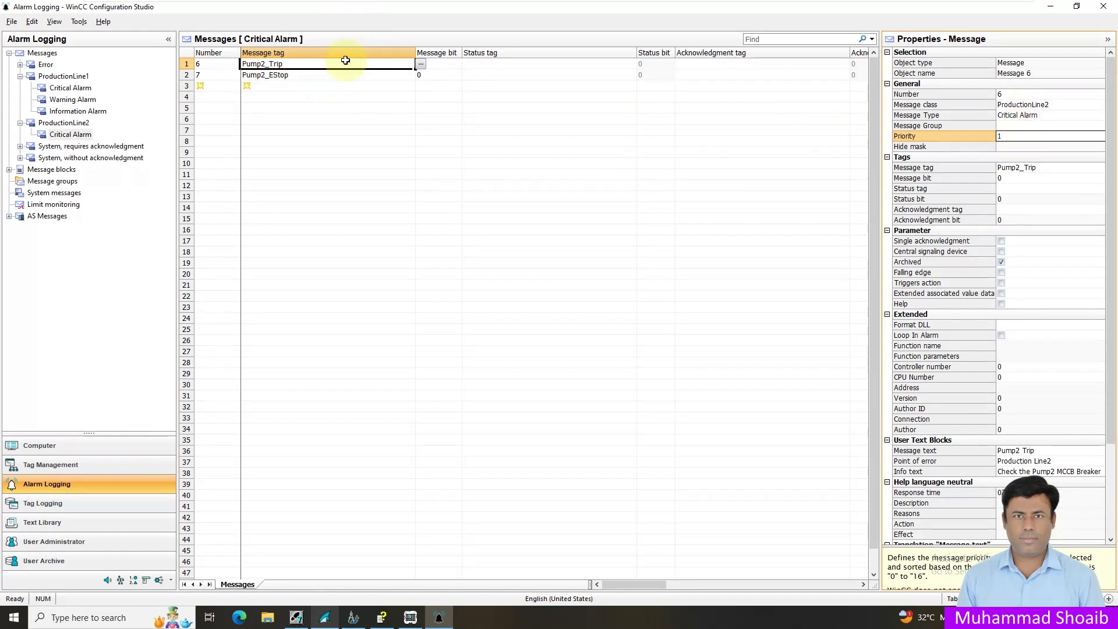
pyautogui.click(314, 78)
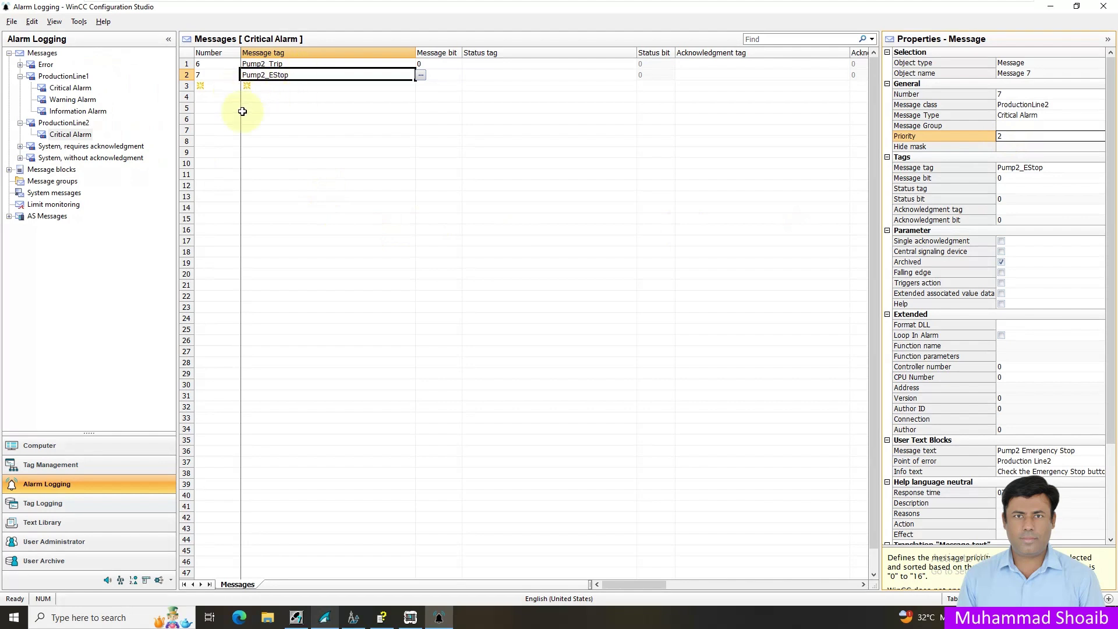
# Step: Set the priority of the Tank_Level_High message in ProductionLine1's Warning Alarm type to 4
pyautogui.click(78, 90)
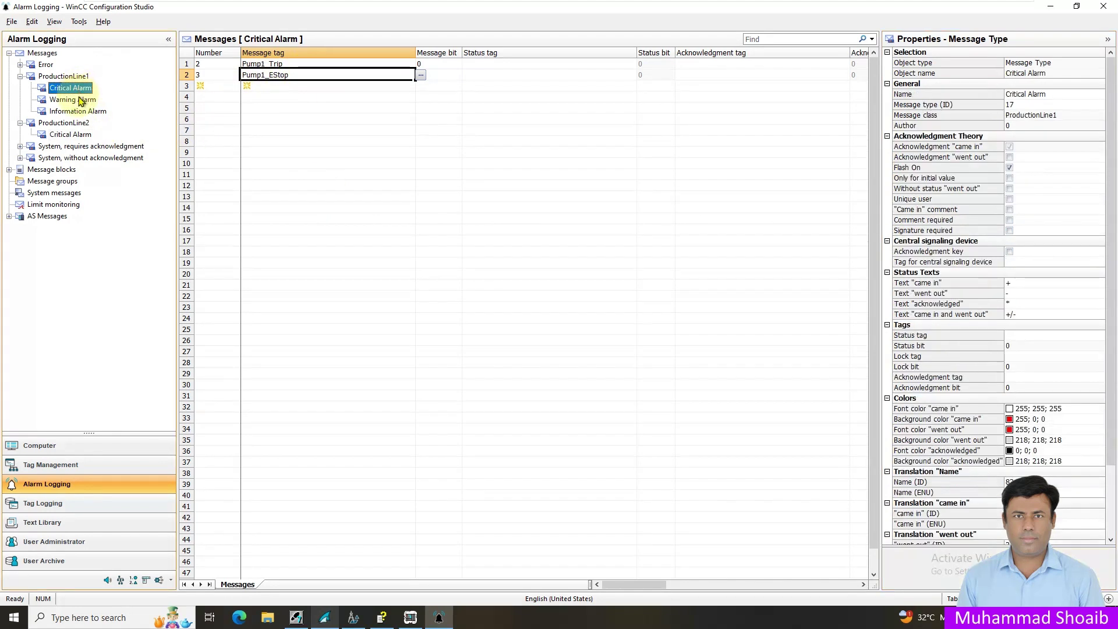
pyautogui.click(72, 100)
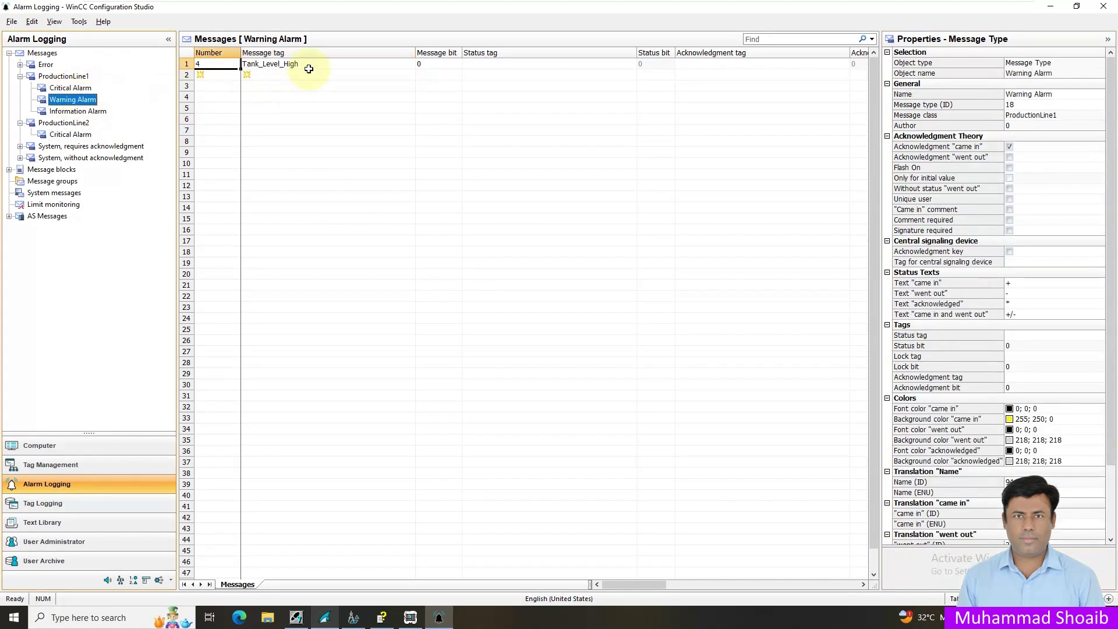
pyautogui.click(327, 67)
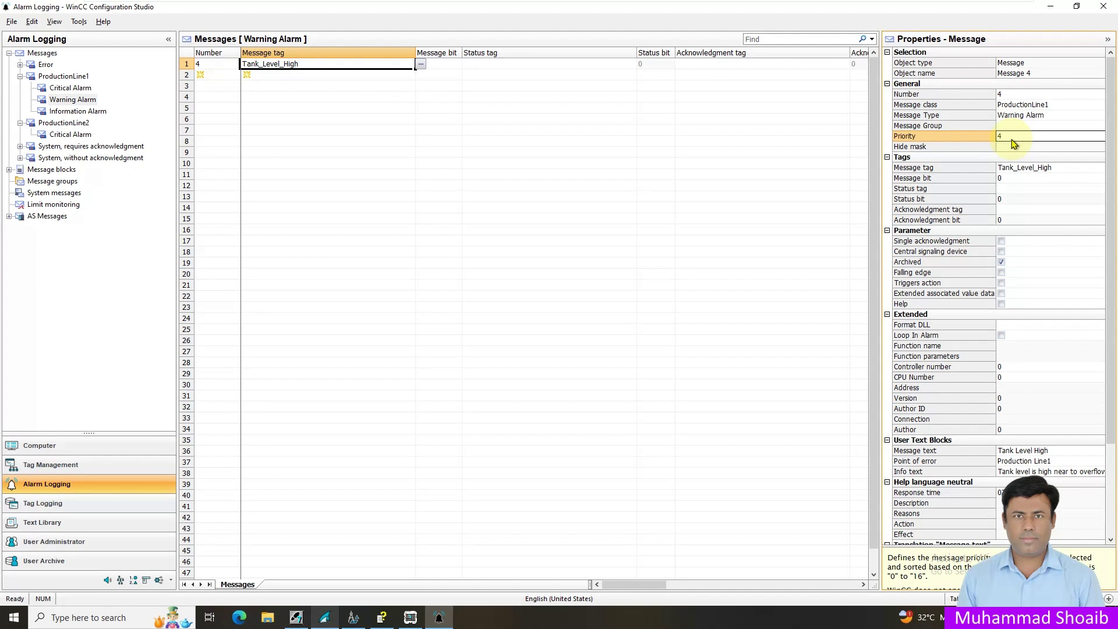
# Step: Set the priority of the Filter_Replacement message in ProductionLine1's Information Alarm type to 7
pyautogui.click(102, 113)
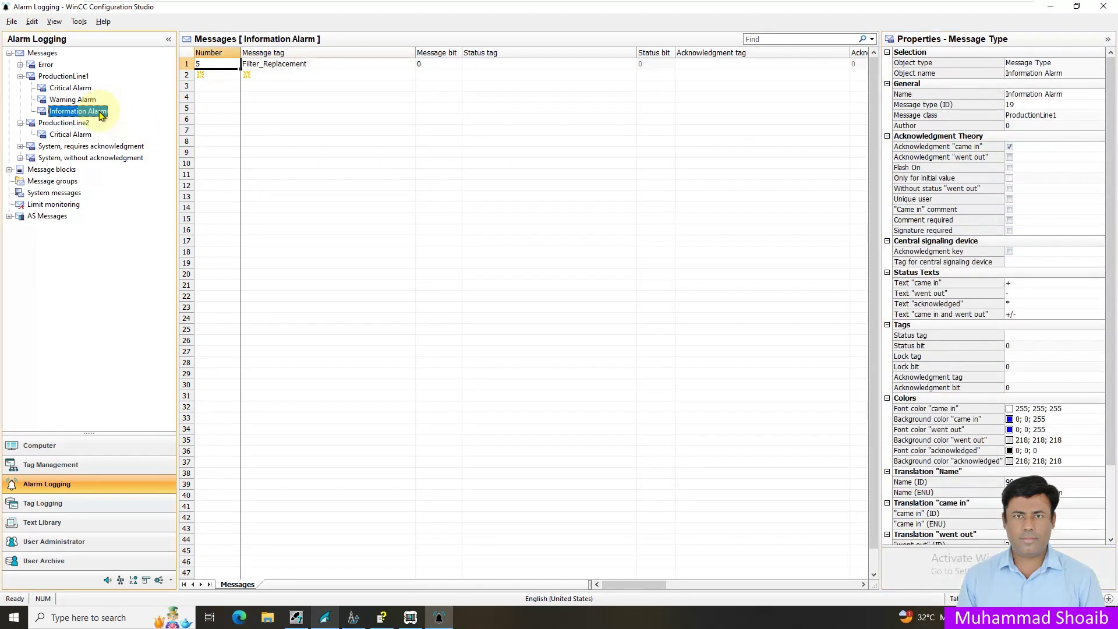
pyautogui.click(380, 64)
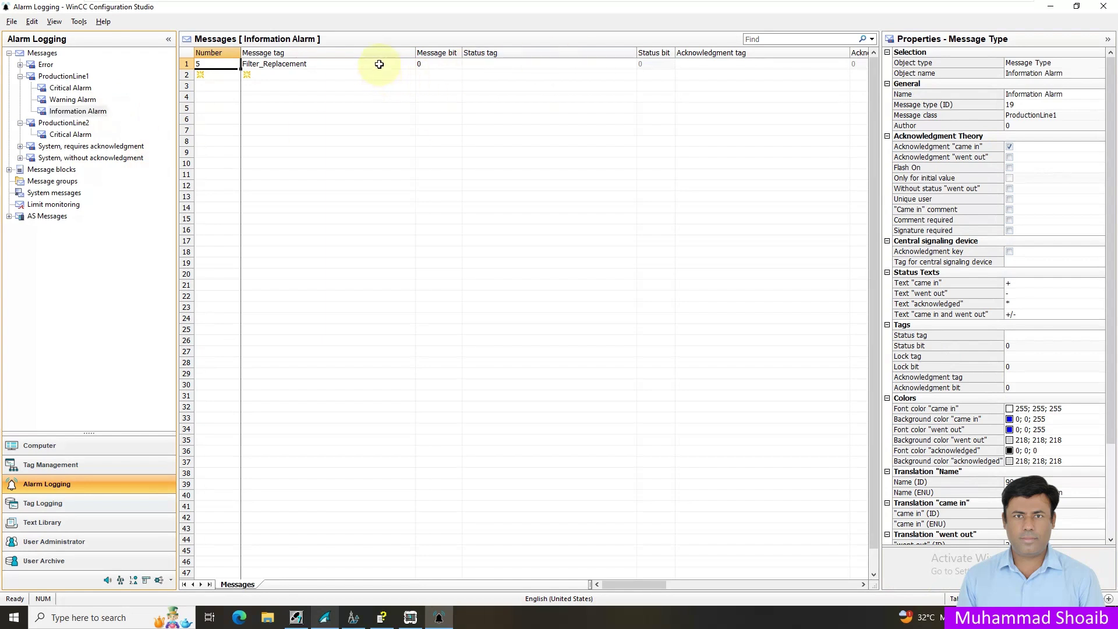
pyautogui.click(1015, 136)
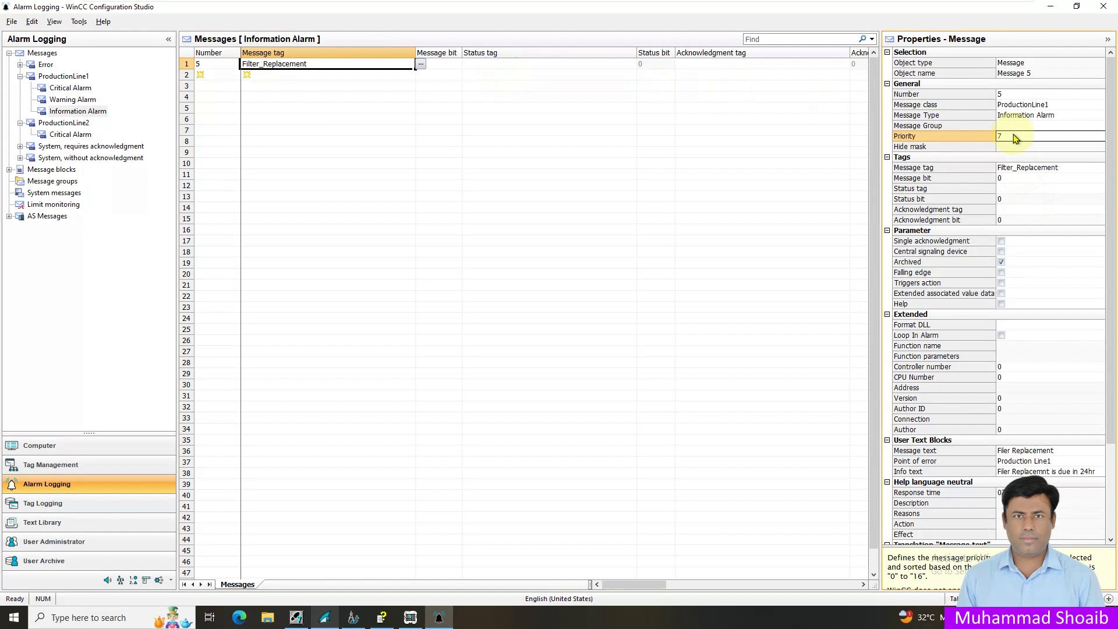
# Step: Review the priorities assigned to ProductionLine1's warning message and its two critical pump messages
pyautogui.click(84, 100)
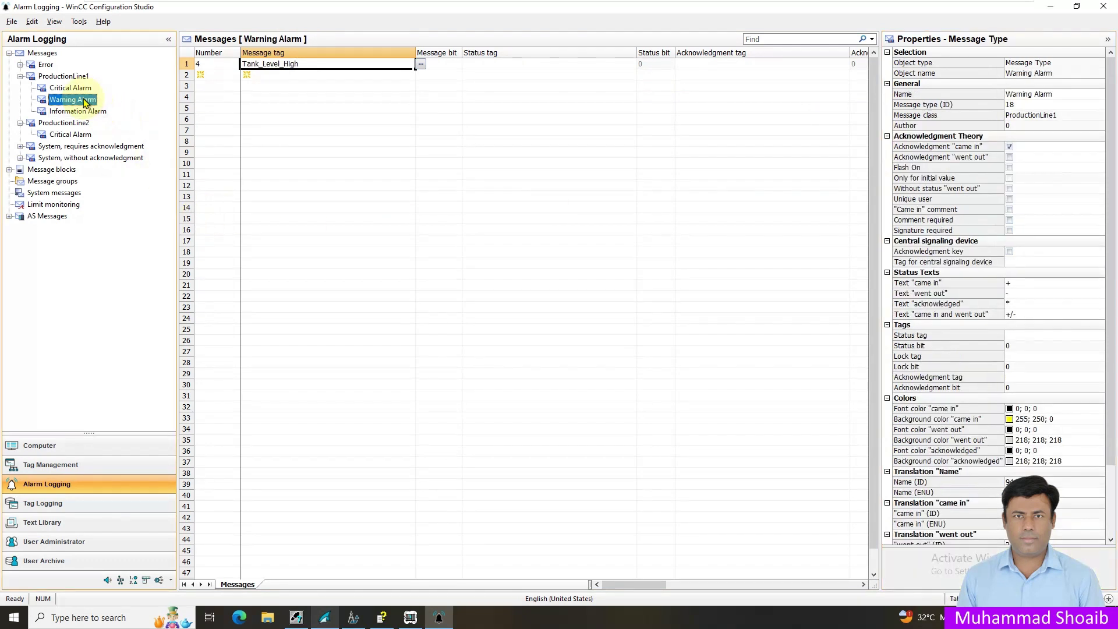
pyautogui.click(261, 65)
pyautogui.click(82, 88)
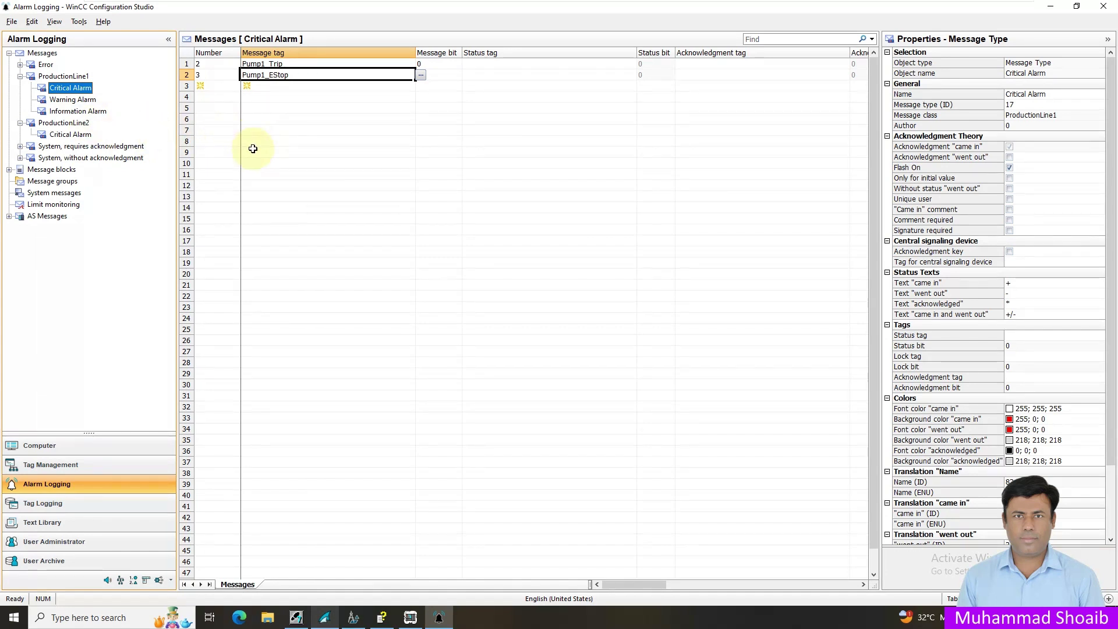
pyautogui.click(305, 64)
pyautogui.click(312, 75)
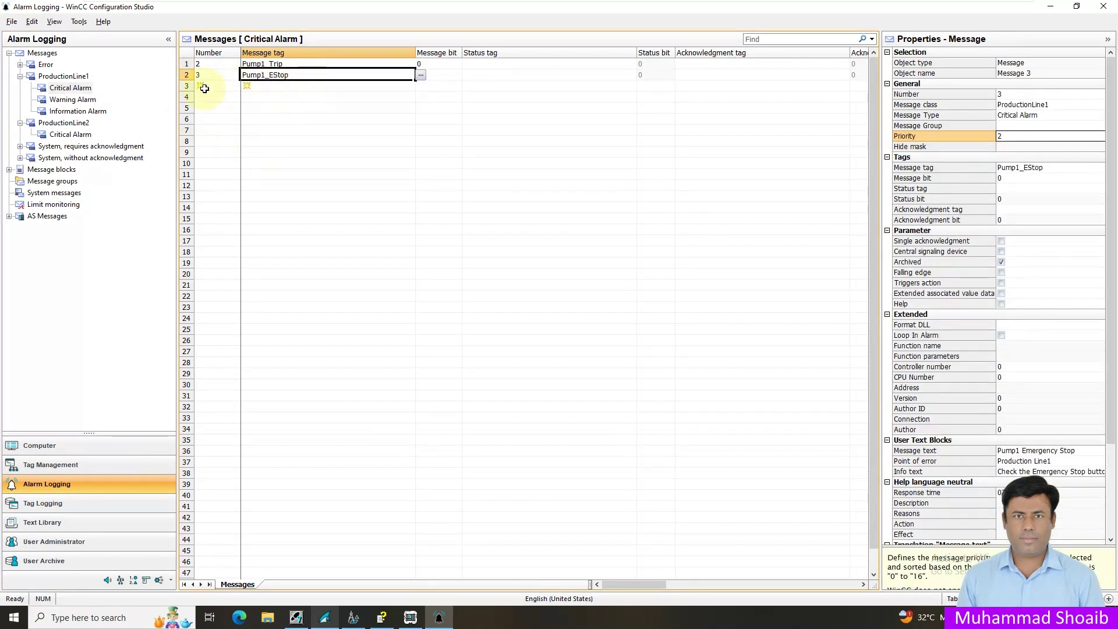
pyautogui.click(286, 65)
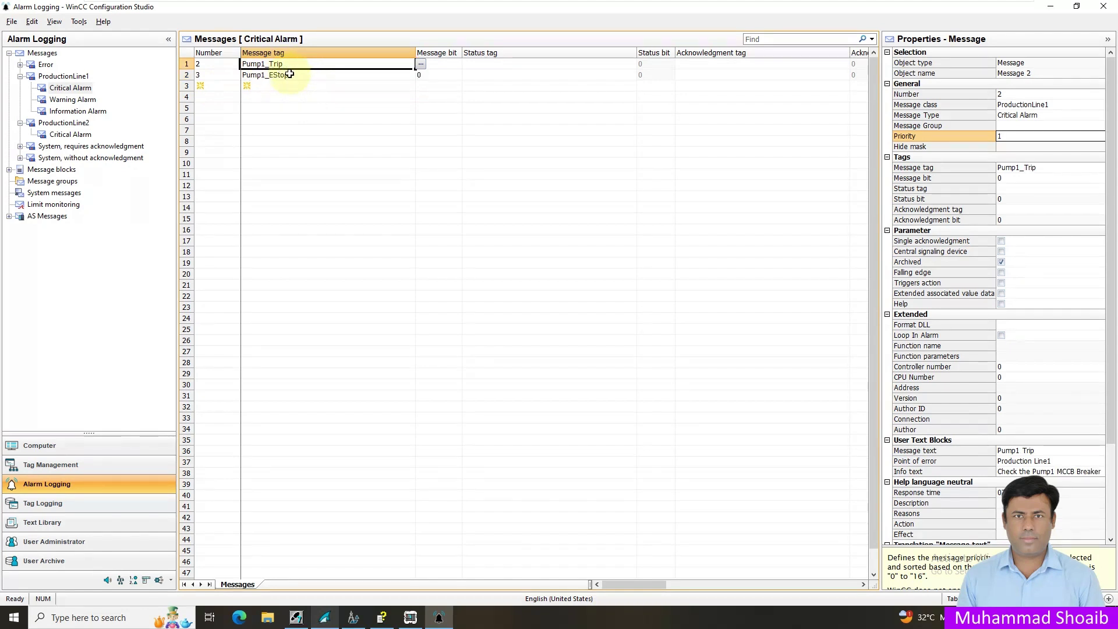
# Step: Review ProductionLine1's message list and the properties of its Critical Alarm messages Pump1_EStop and Pump1_Trip
pyautogui.click(63, 76)
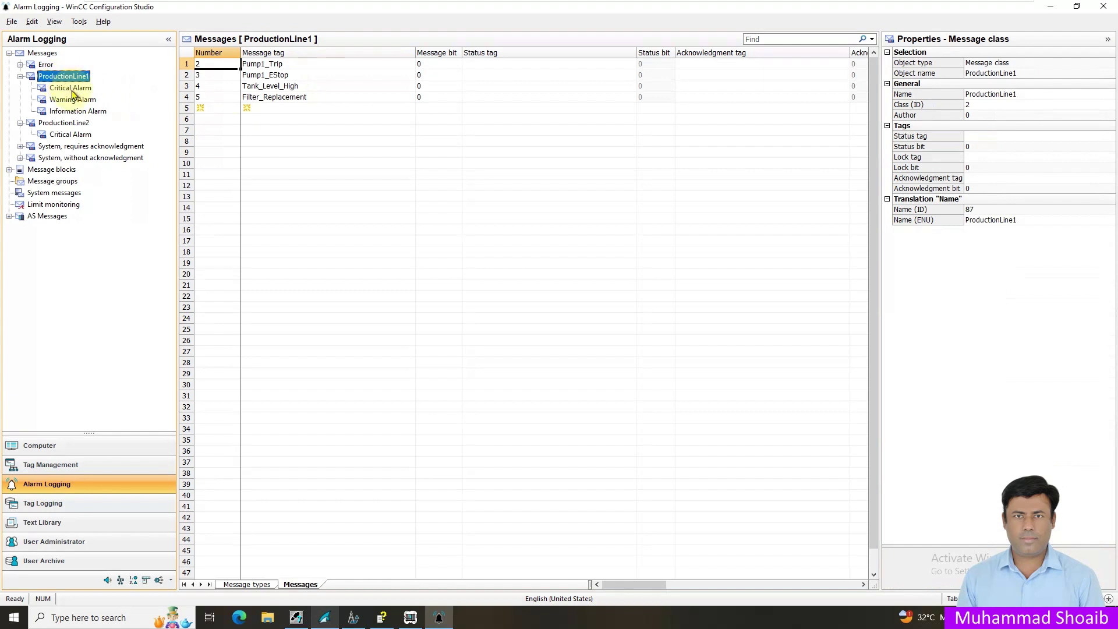
pyautogui.click(71, 90)
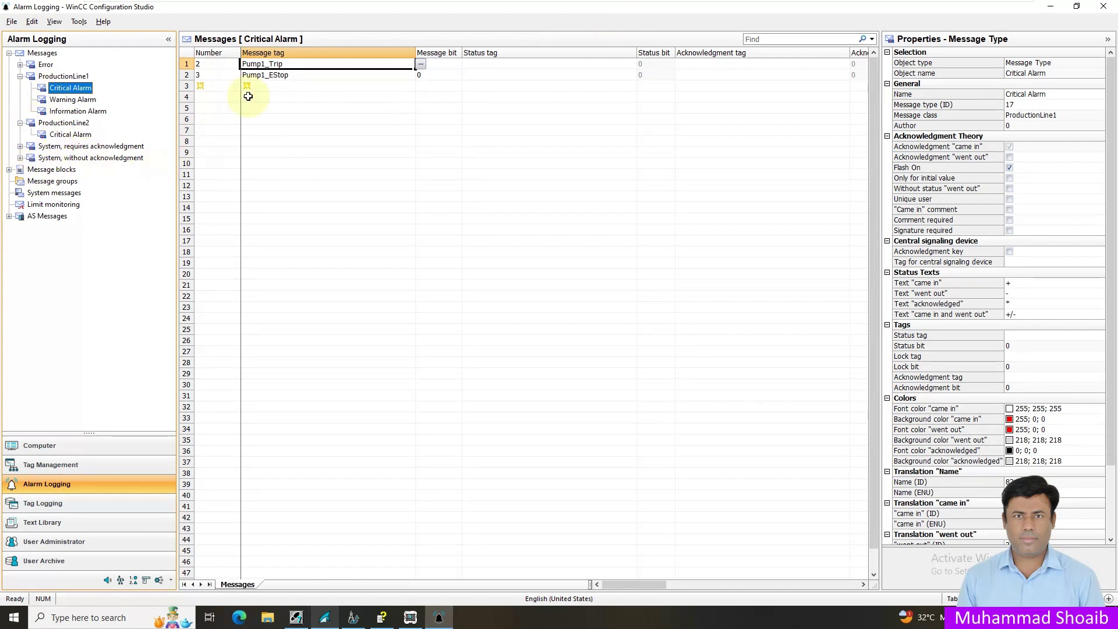
pyautogui.click(288, 76)
pyautogui.click(301, 66)
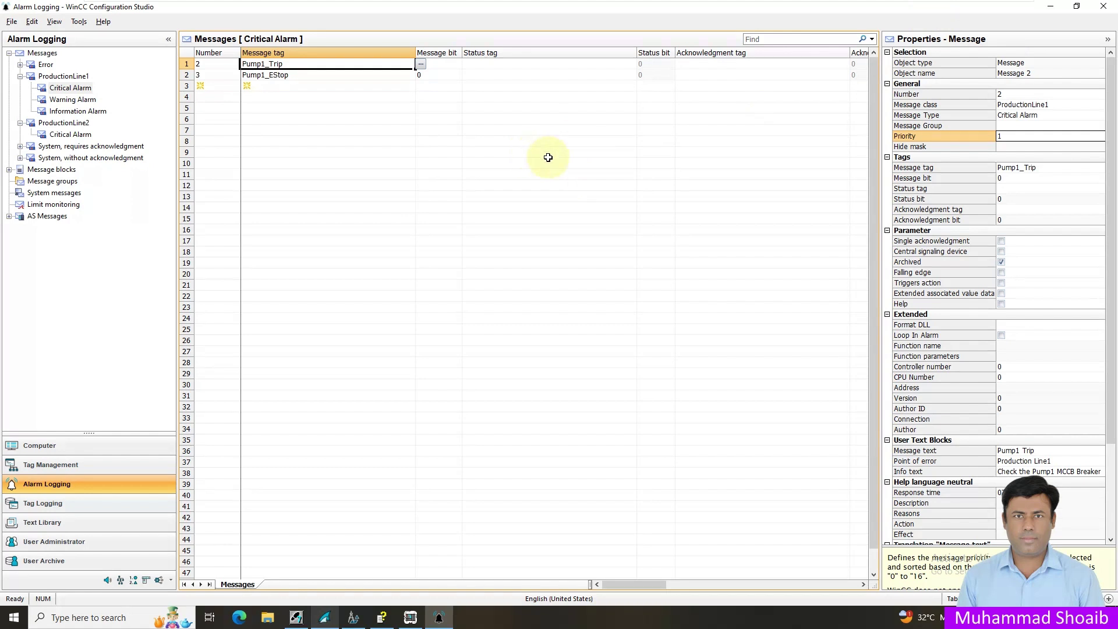
# Step: Close the alarm configuration and open the AlarmsScreen.pdl picture in Graphics Designer
pyautogui.click(1110, 12)
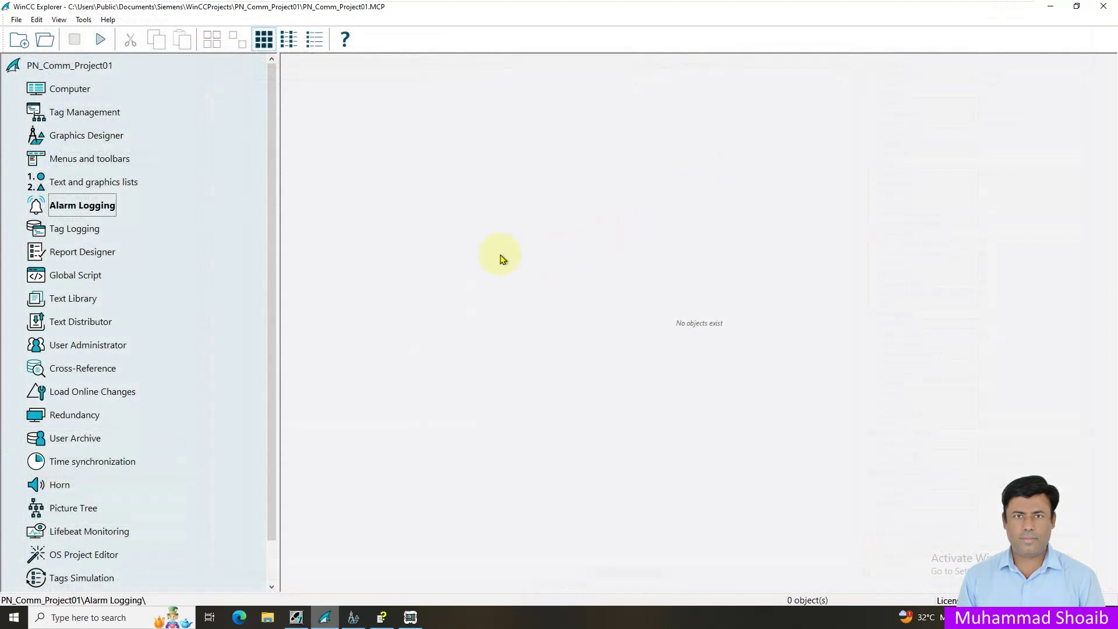
pyautogui.click(76, 134)
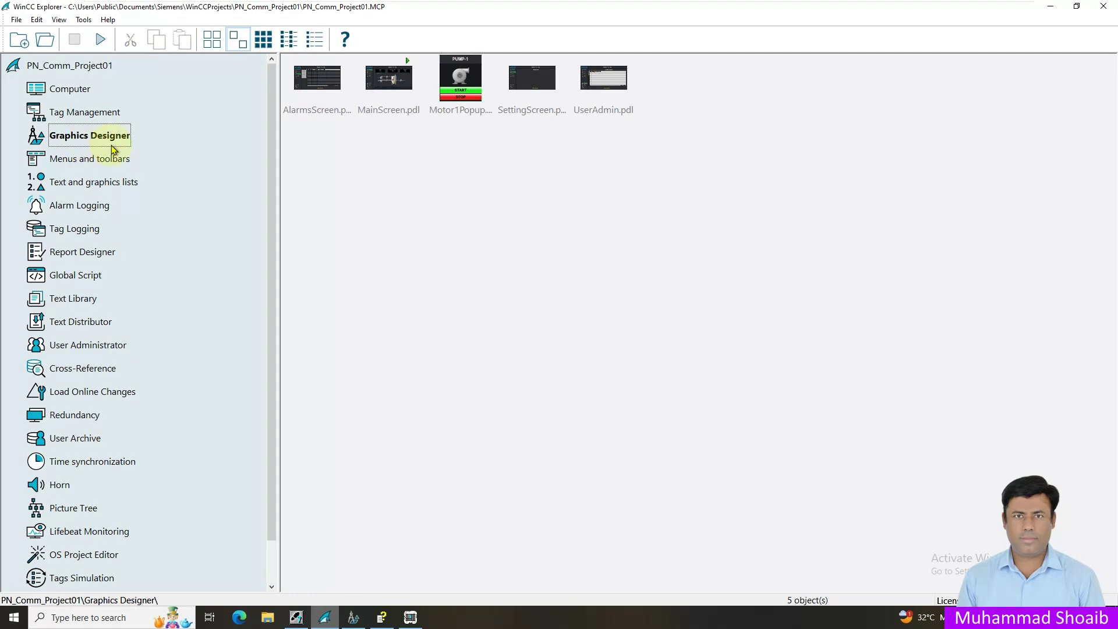
pyautogui.rightClick(605, 77)
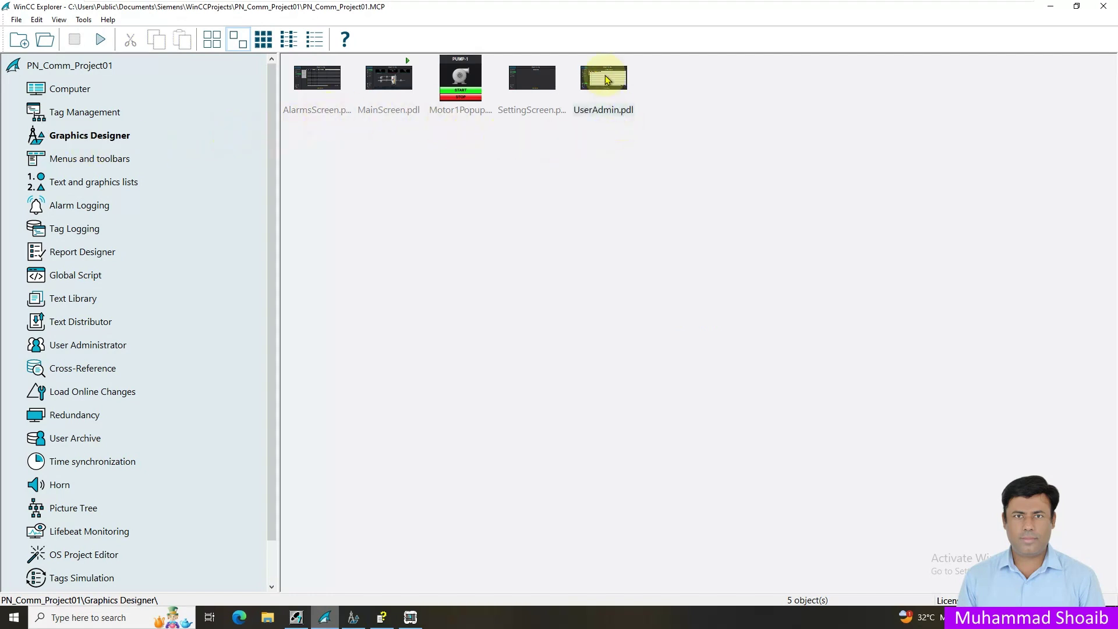
pyautogui.click(531, 202)
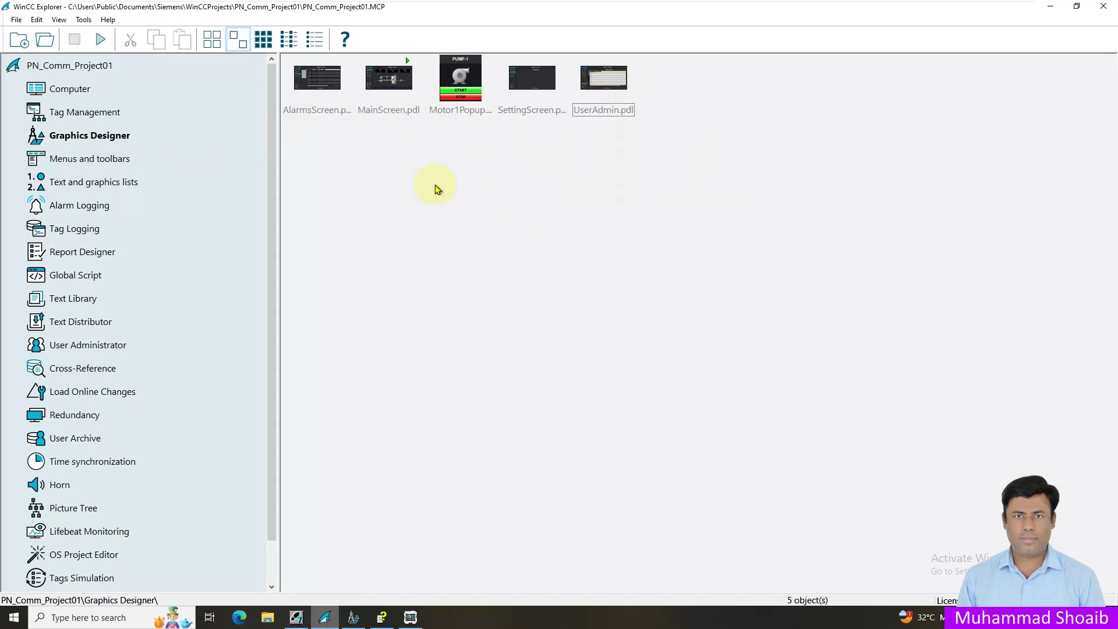
pyautogui.click(319, 93)
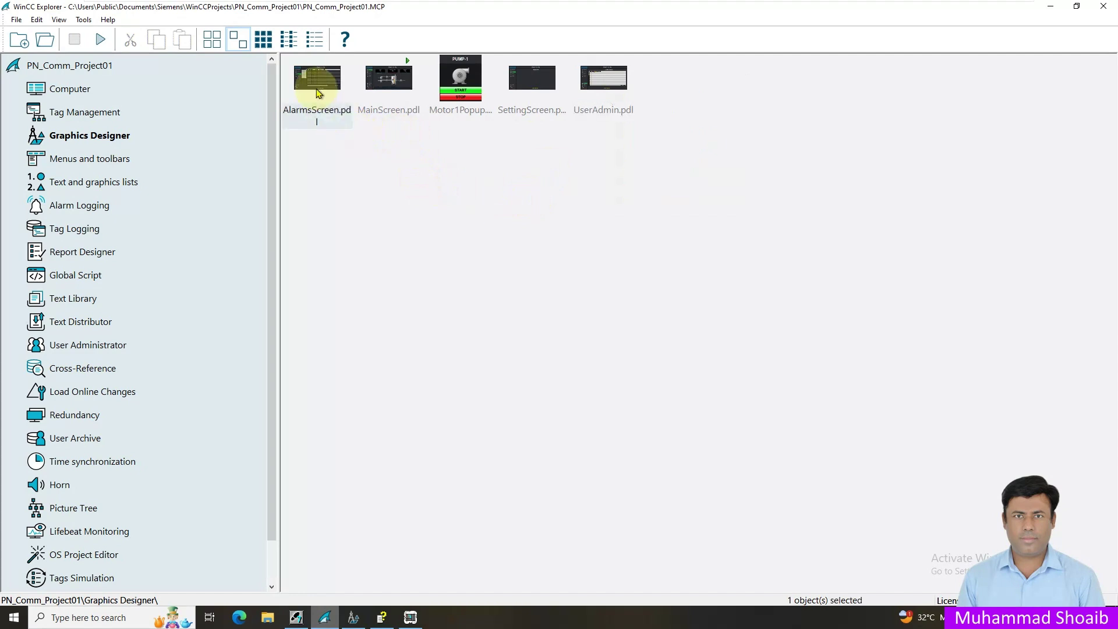
pyautogui.rightClick(318, 93)
pyautogui.click(347, 97)
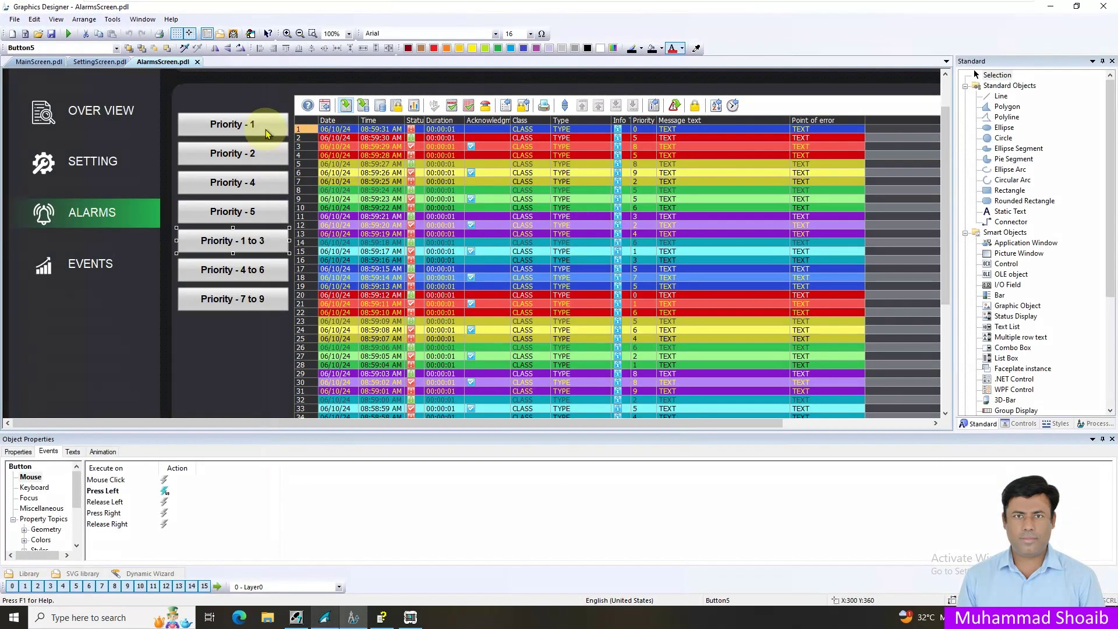
# Step: Inspect the VBS action on the Press Left mouse event of the Priority - 1 button and close it without changes
pyautogui.click(266, 133)
pyautogui.click(18, 452)
pyautogui.click(48, 452)
pyautogui.click(36, 479)
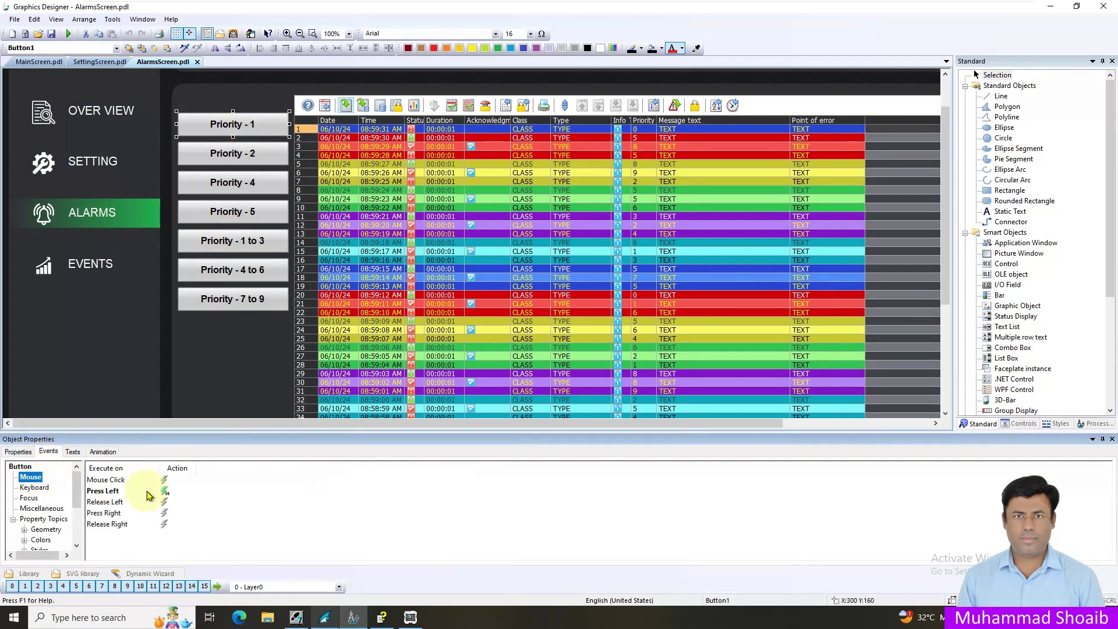
pyautogui.click(163, 494)
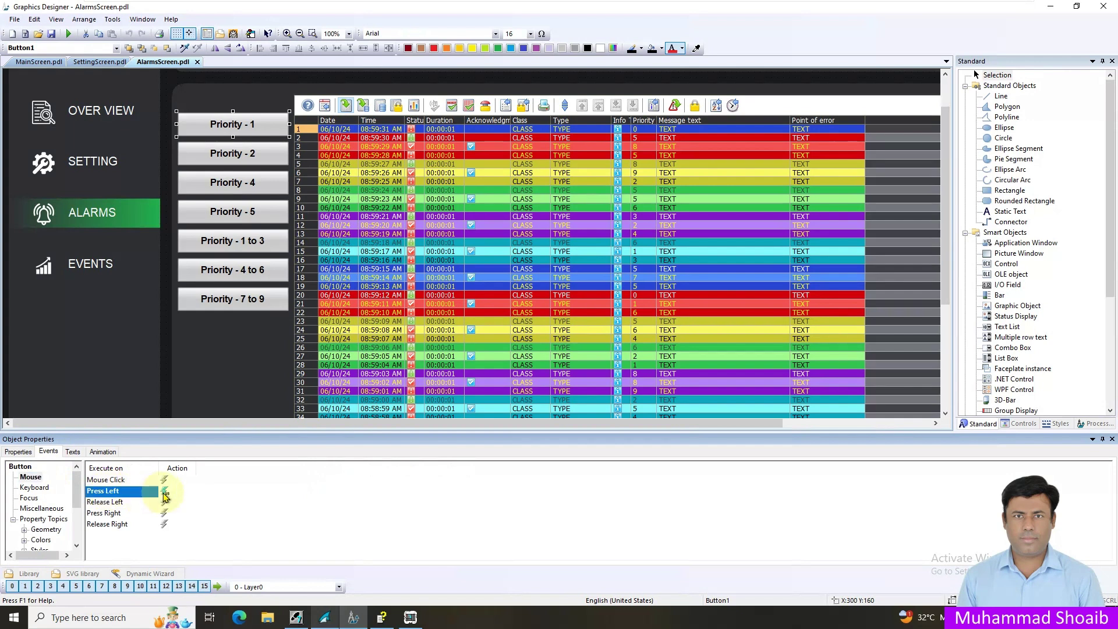
pyautogui.rightClick(164, 494)
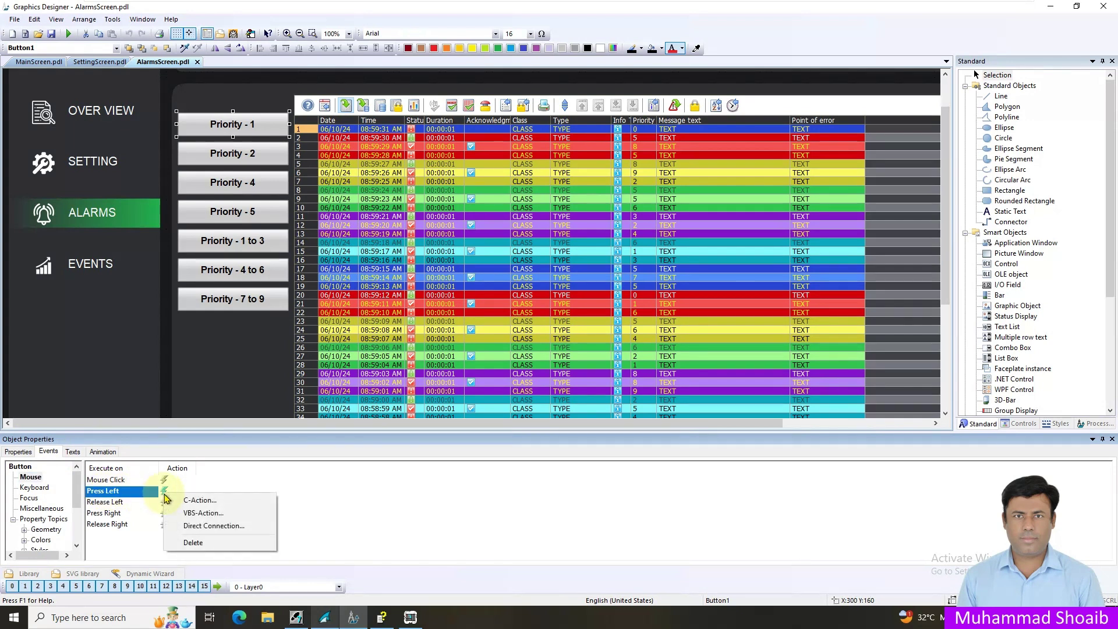
pyautogui.click(198, 513)
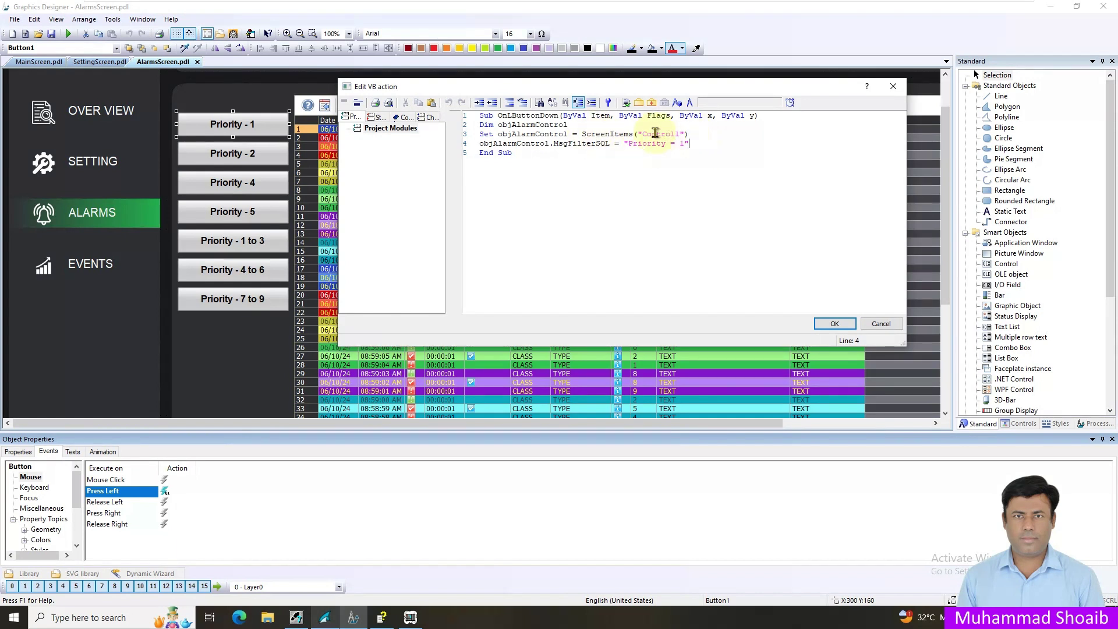
pyautogui.click(879, 324)
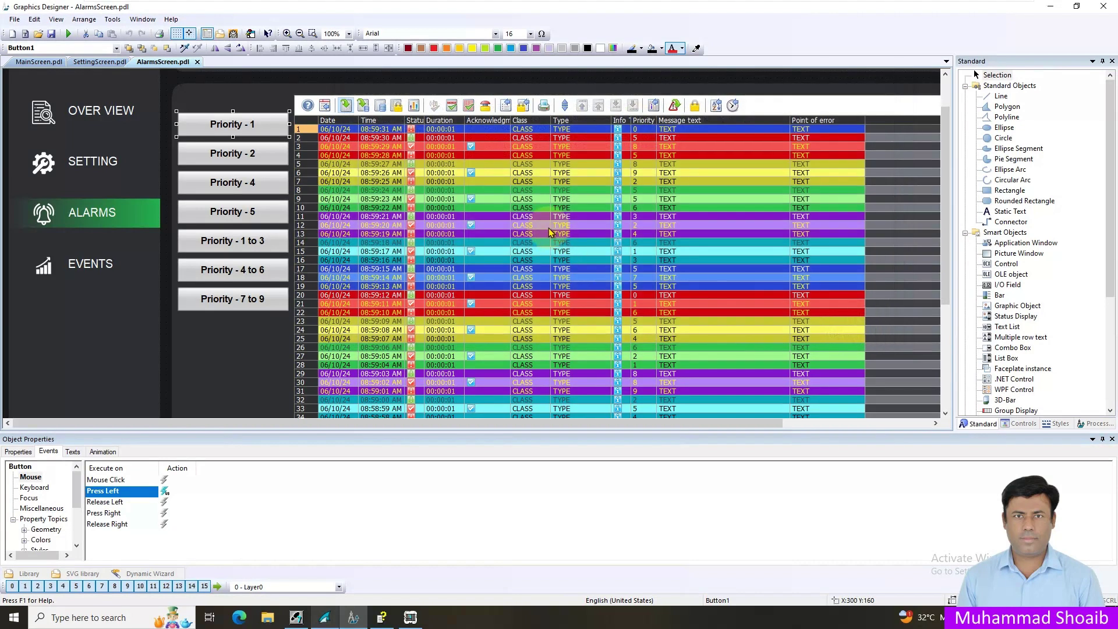
# Step: Check the Object Name property of the alarm control on the alarms screen
pyautogui.click(548, 229)
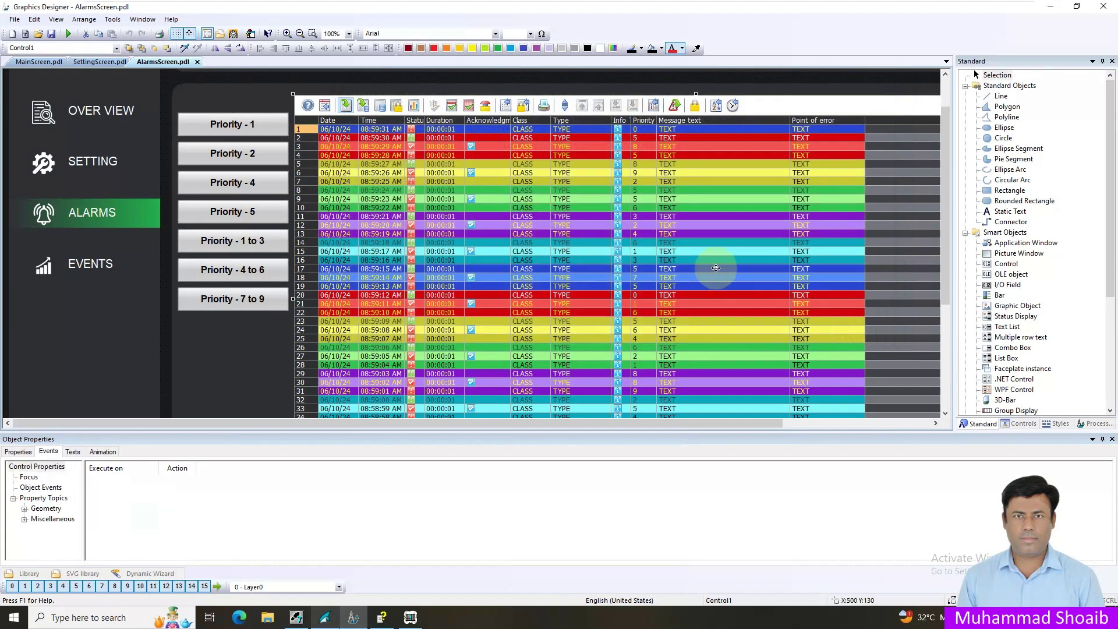
pyautogui.click(983, 424)
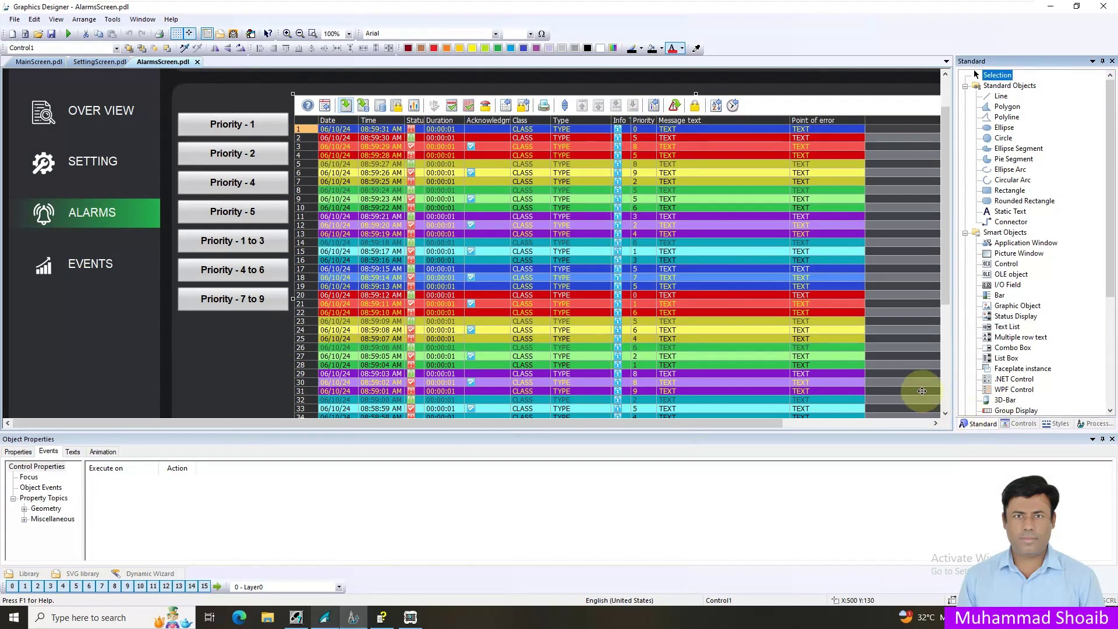
pyautogui.click(1019, 426)
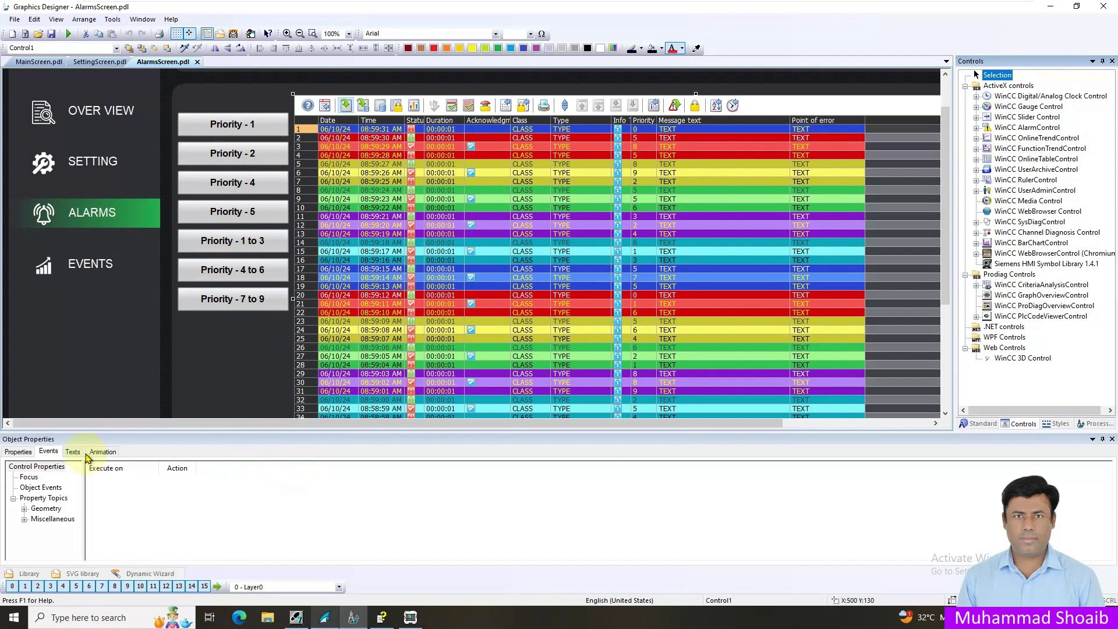
pyautogui.click(18, 452)
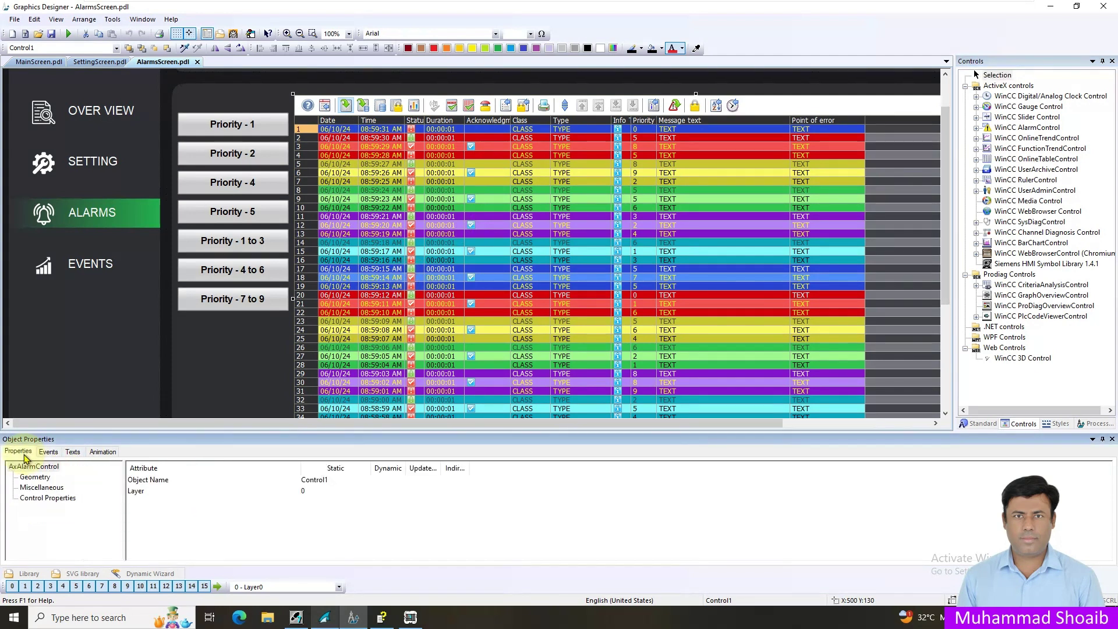
pyautogui.click(23, 469)
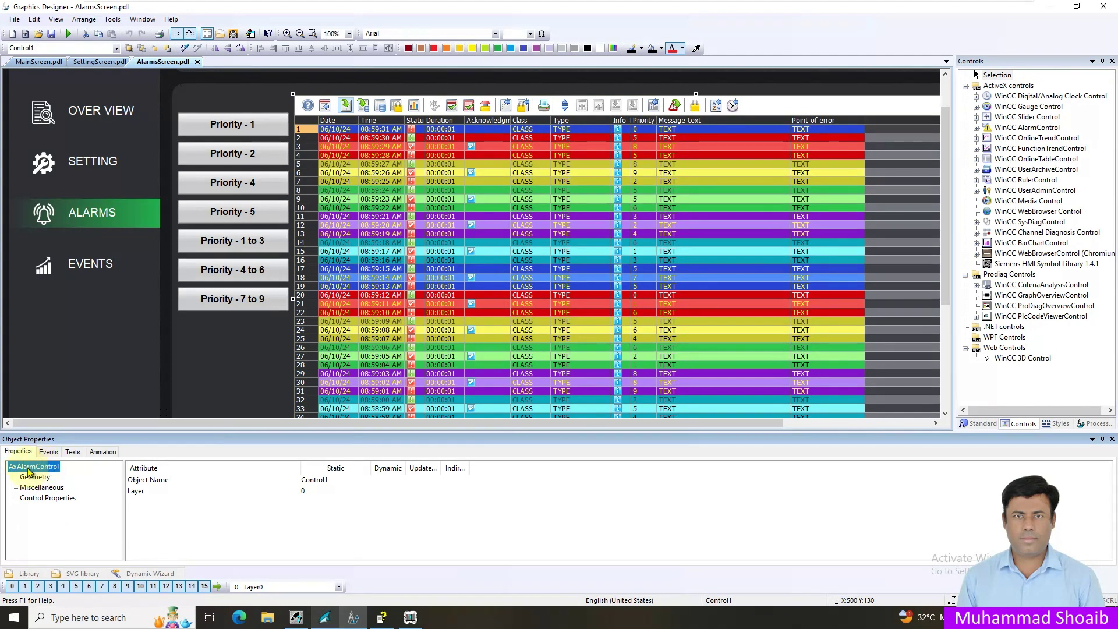
pyautogui.click(151, 481)
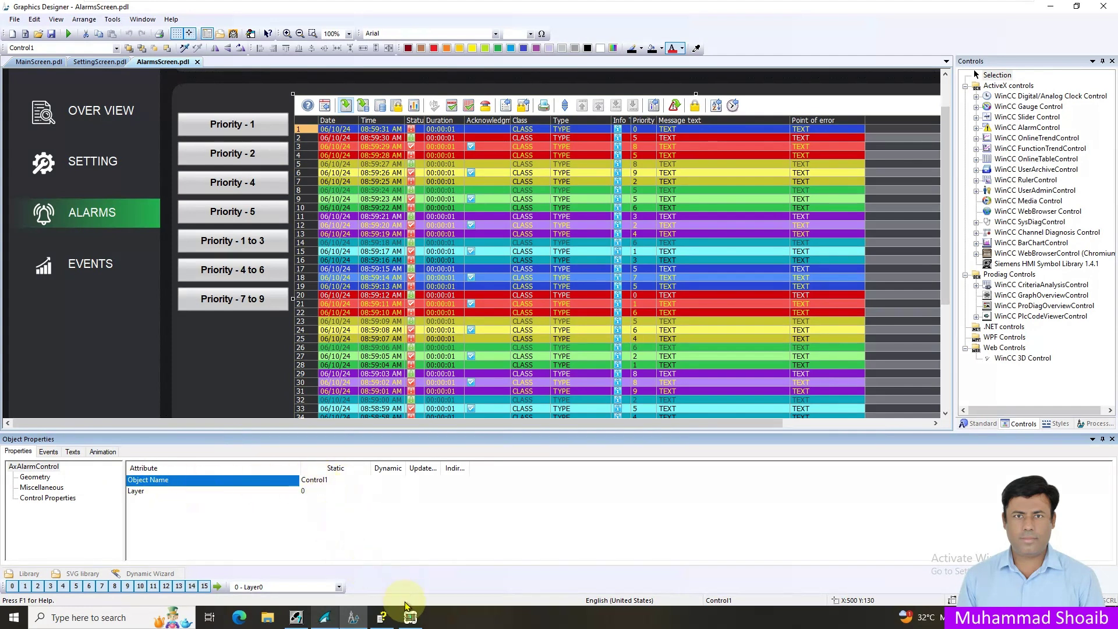
# Step: Reopen the Priority - 1 button's Press Left VBS action and examine the objAlarmControl declaration and its ScreenItems reference
pyautogui.click(239, 130)
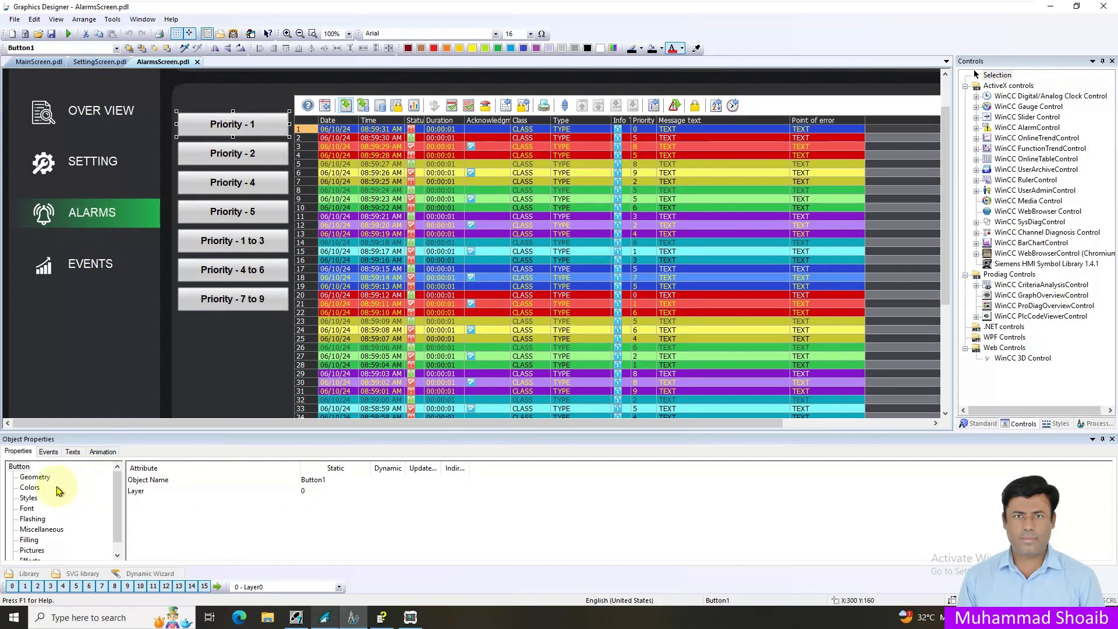
pyautogui.click(48, 452)
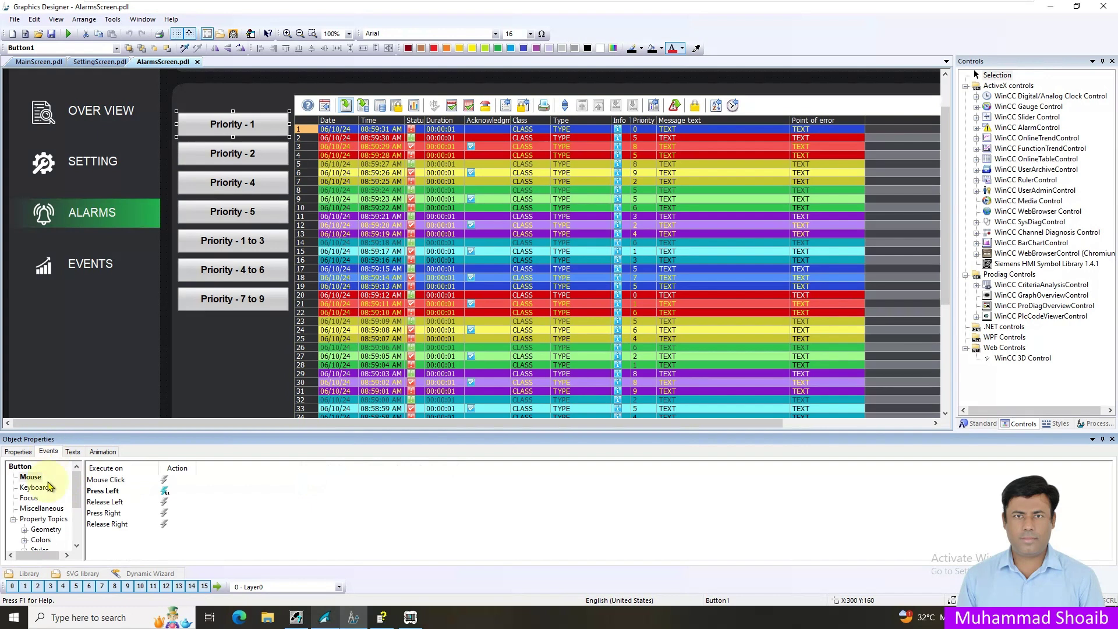
pyautogui.click(164, 494)
pyautogui.rightClick(165, 494)
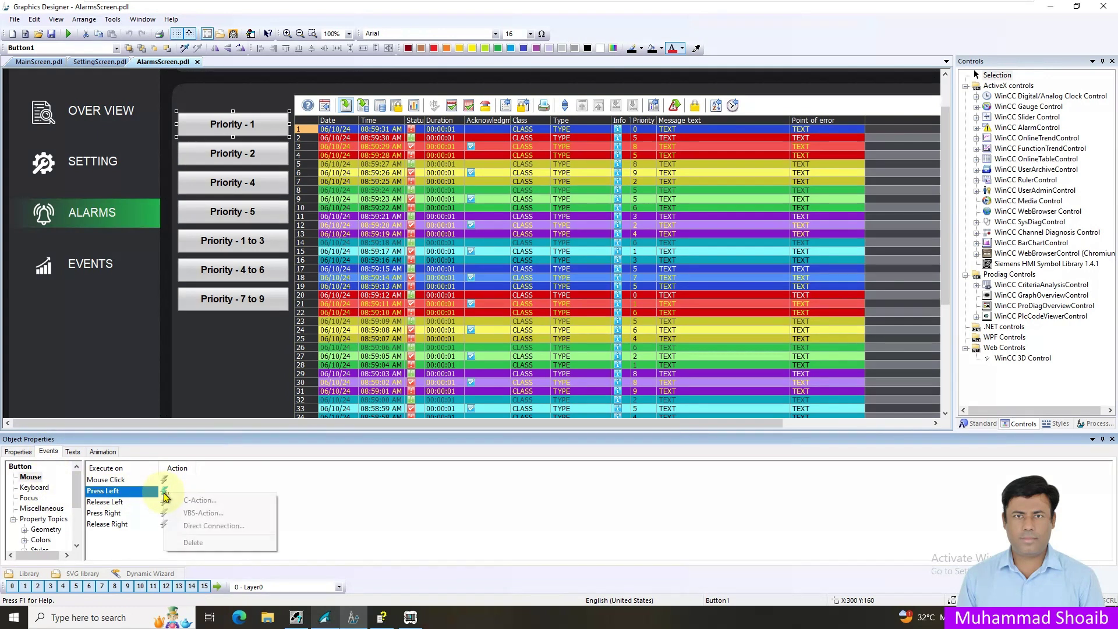
pyautogui.click(197, 517)
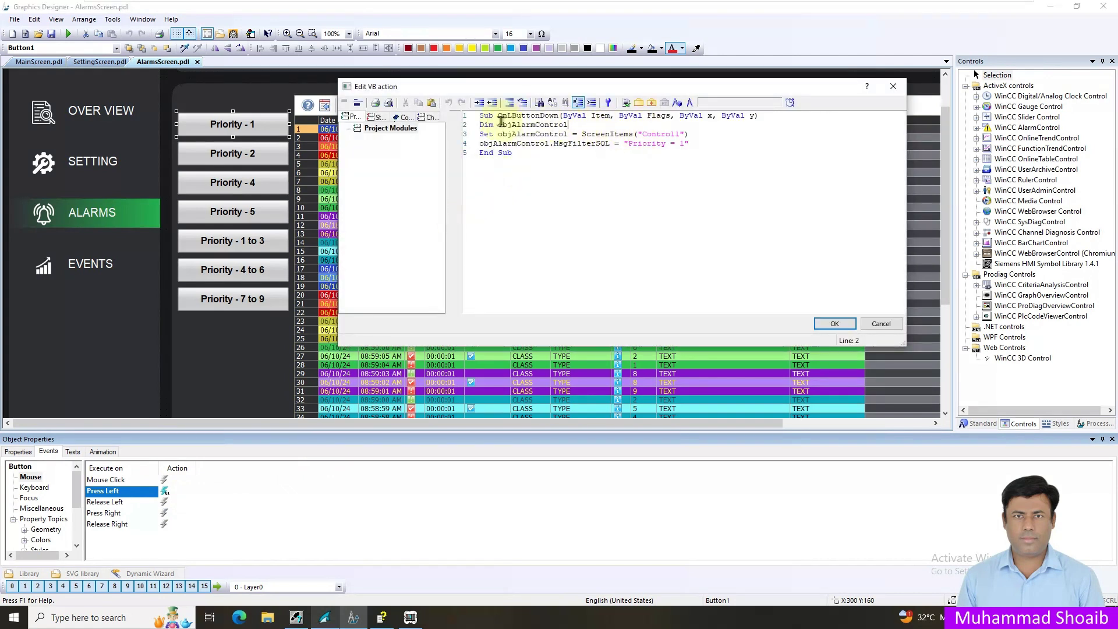
pyautogui.moveTo(502, 125); pyautogui.dragTo(558, 123)
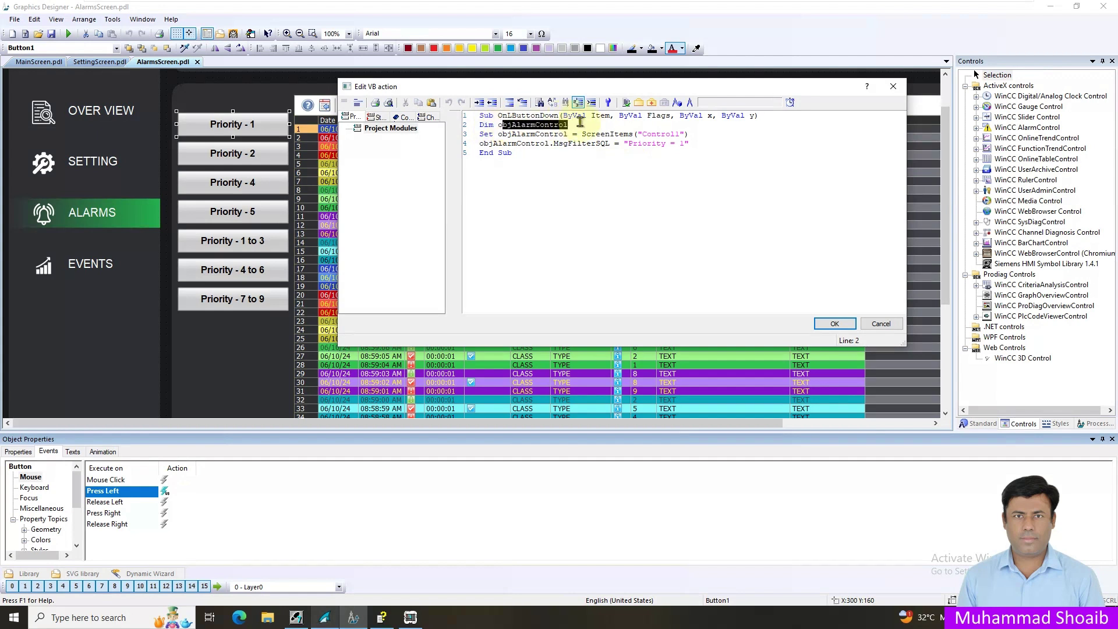
pyautogui.click(585, 126)
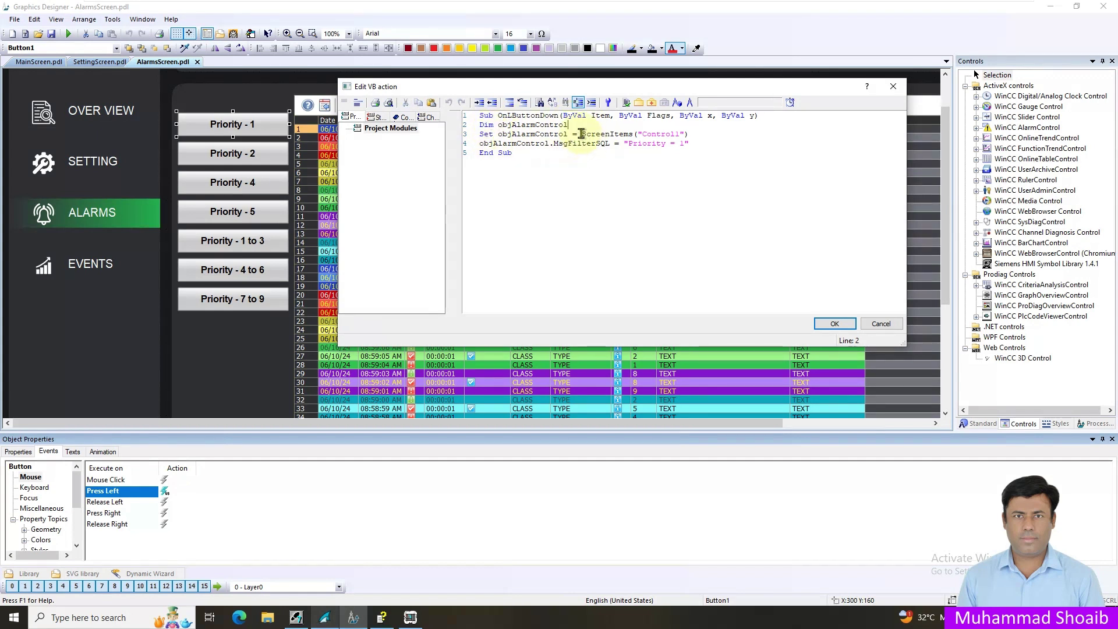
pyautogui.moveTo(582, 134); pyautogui.dragTo(644, 134)
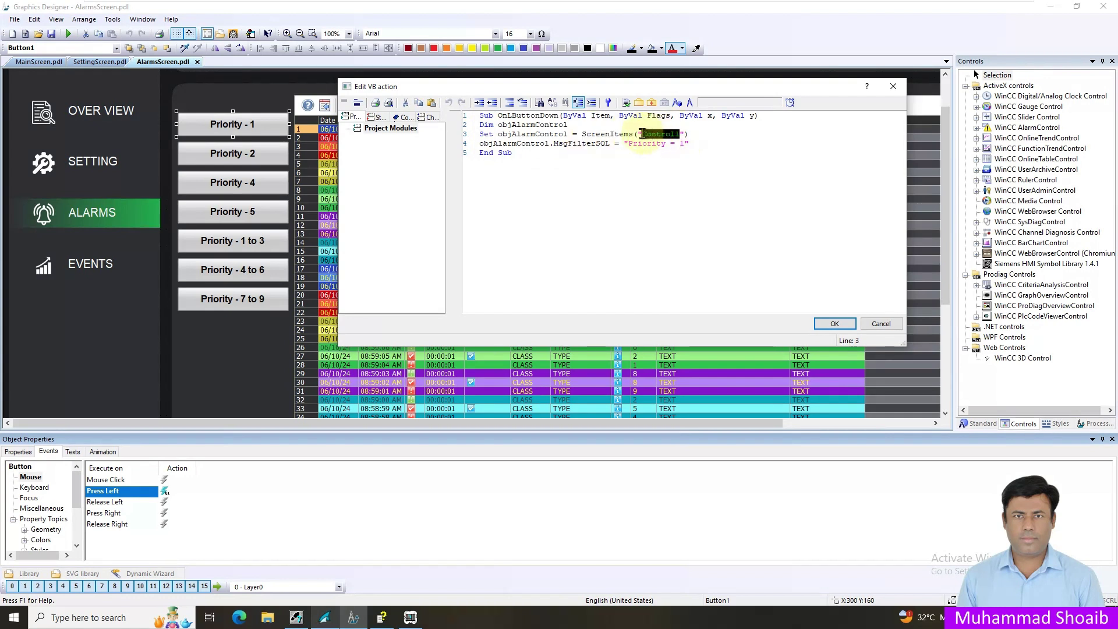
# Step: Examine the MsgFilterSQL assignment in the Priority - 1 button's script and close the script editor
pyautogui.click(561, 143)
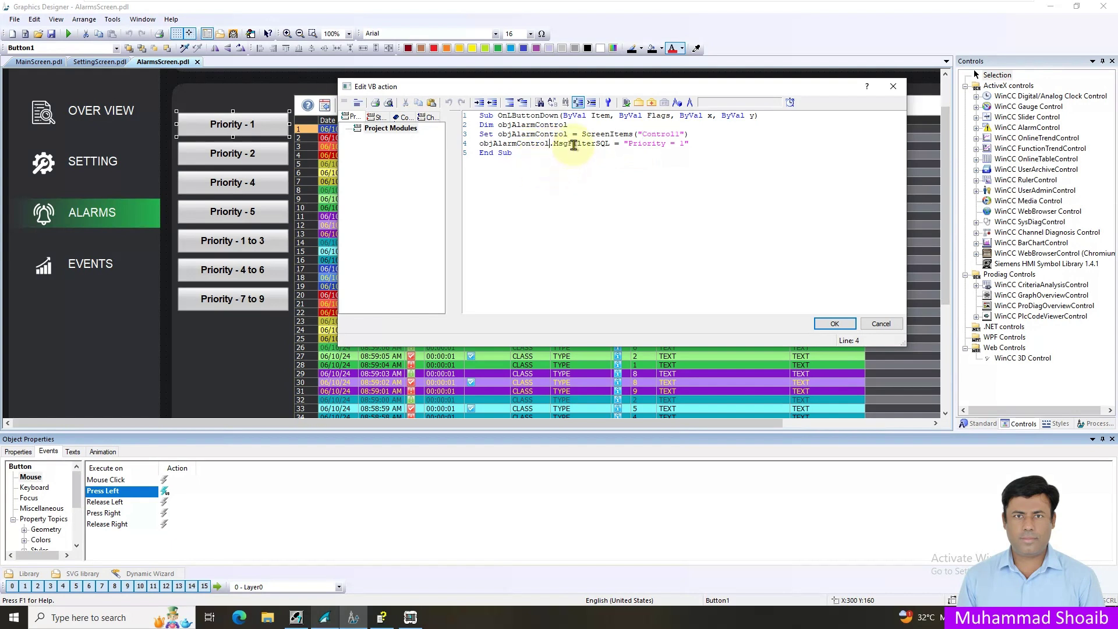
pyautogui.moveTo(612, 144); pyautogui.dragTo(555, 143)
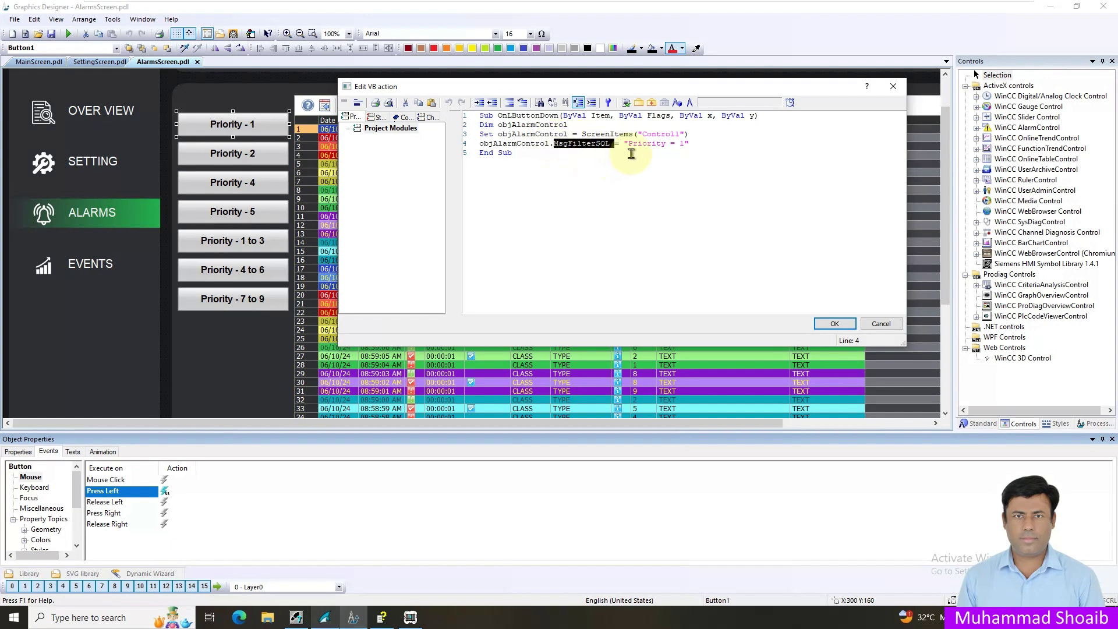
pyautogui.click(707, 145)
pyautogui.doubleClick(686, 144)
pyautogui.click(703, 144)
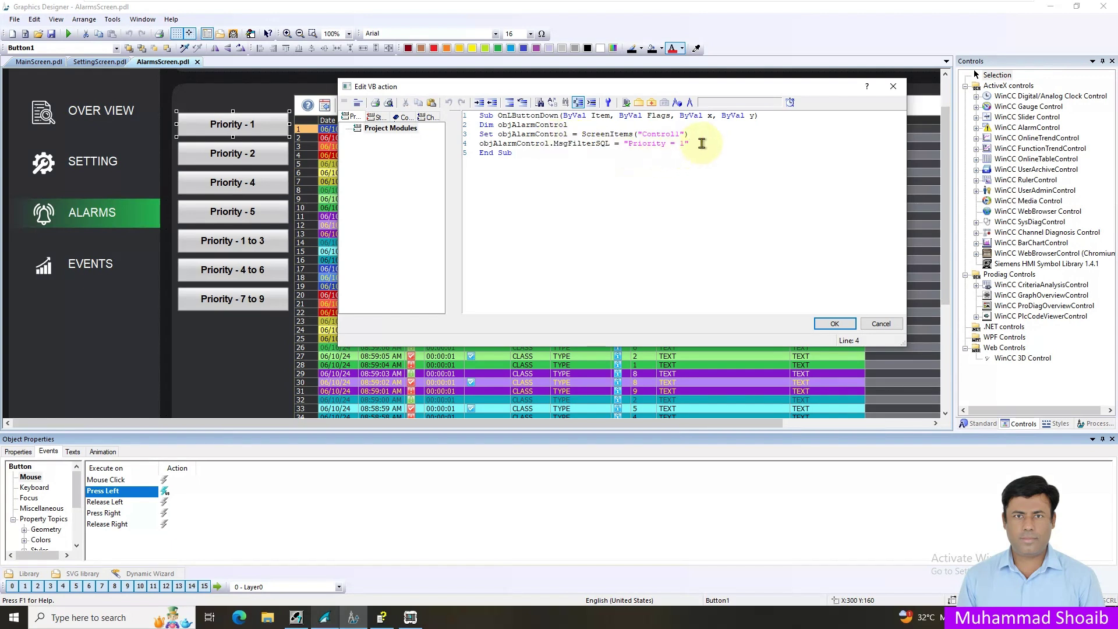
pyautogui.click(834, 324)
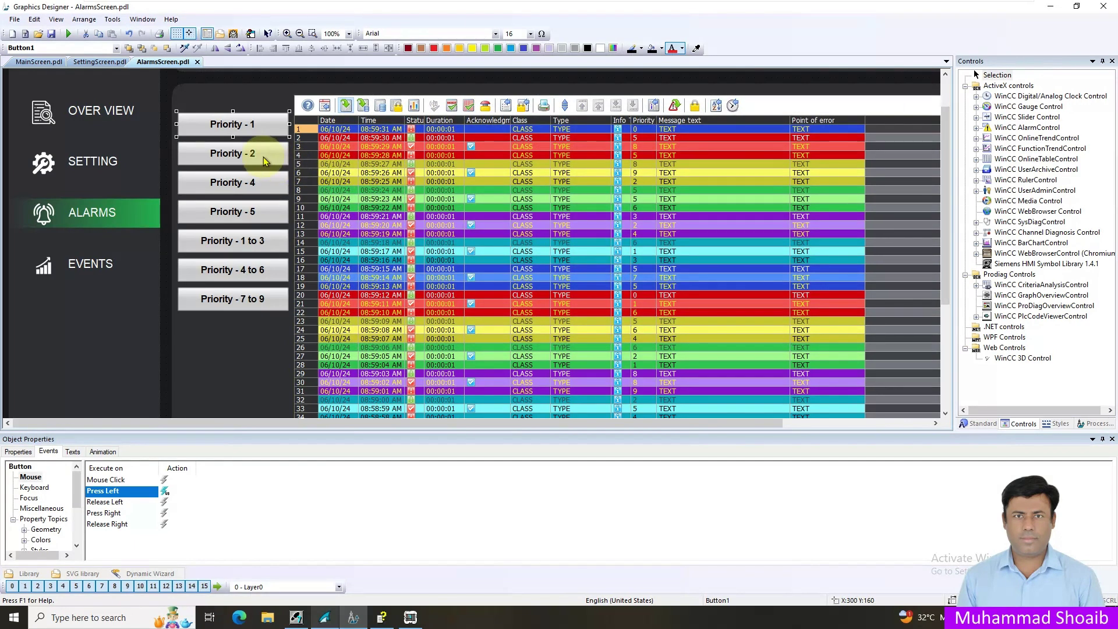
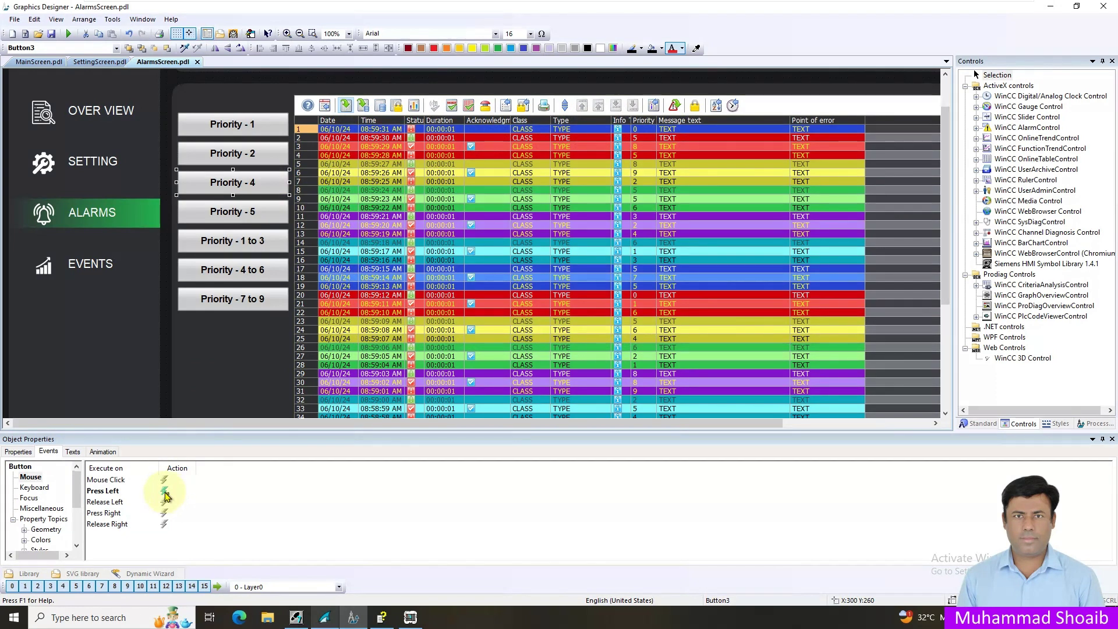
# Step: Review the Press Left VBS action of the Priority - 4 button and close the script editor
pyautogui.doubleClick(165, 494)
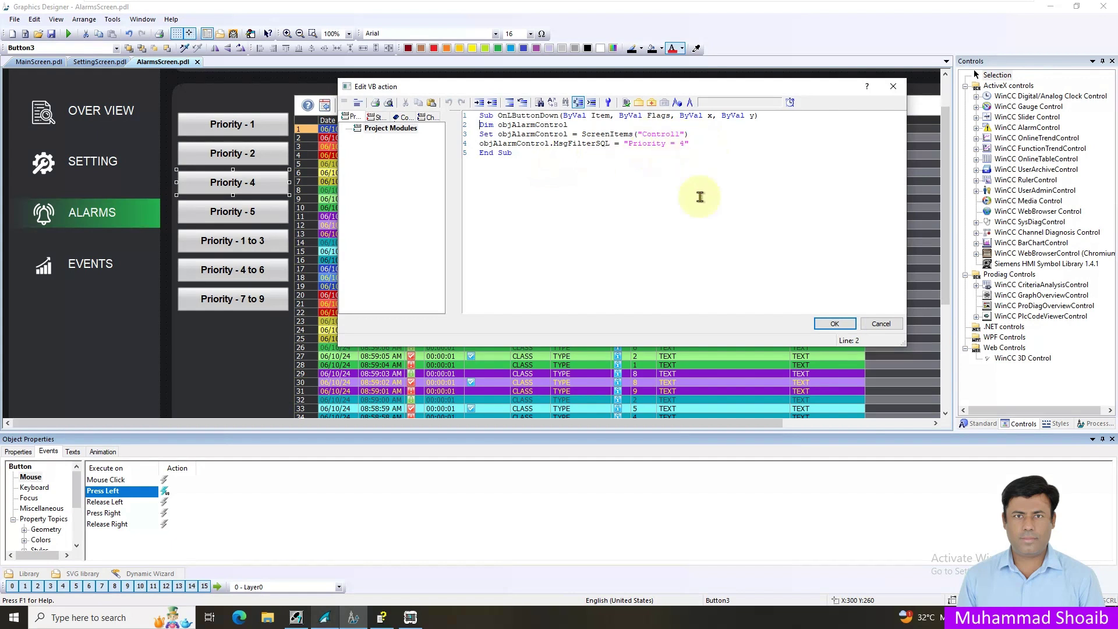
pyautogui.click(834, 324)
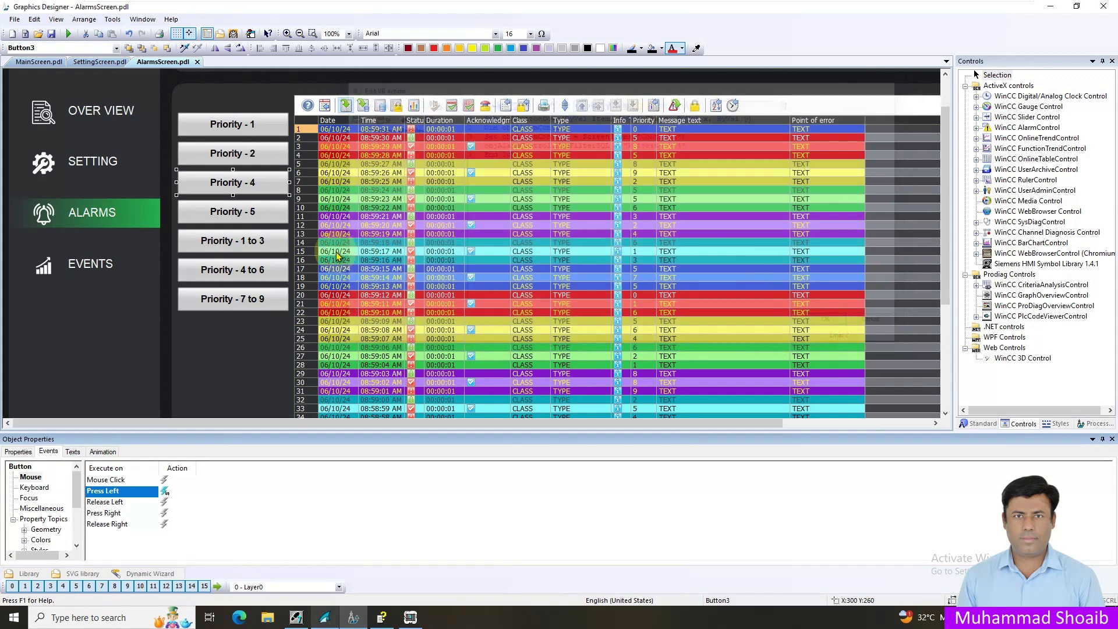
# Step: Set the MsgFilterSQL condition in the Priority - 5 button's Press Left VBS action to "Priority = 7"
pyautogui.click(213, 217)
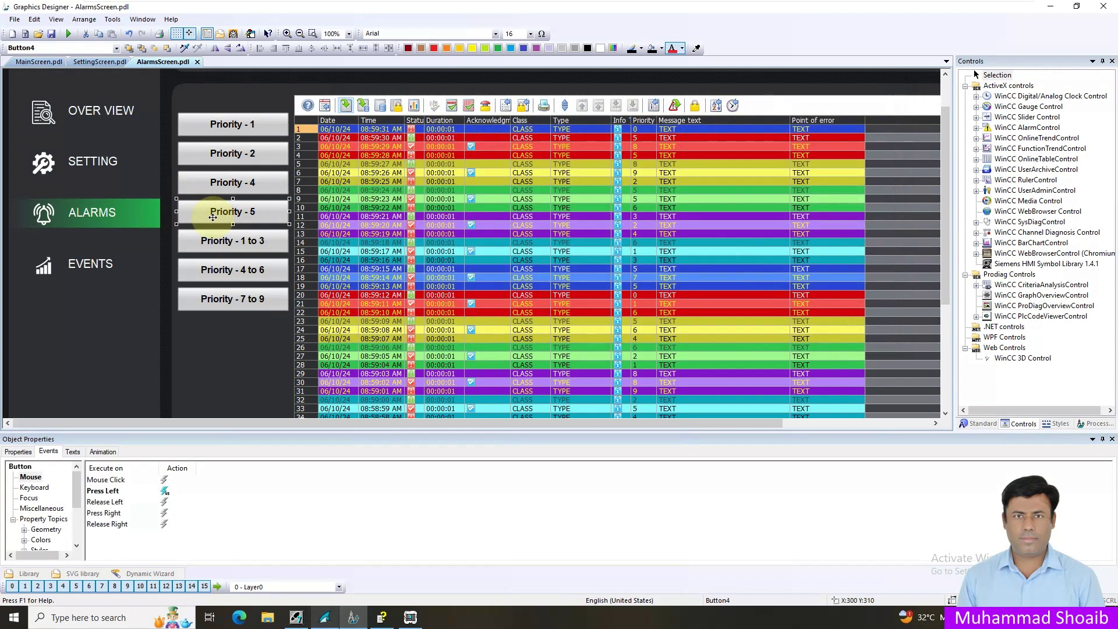
pyautogui.click(163, 491)
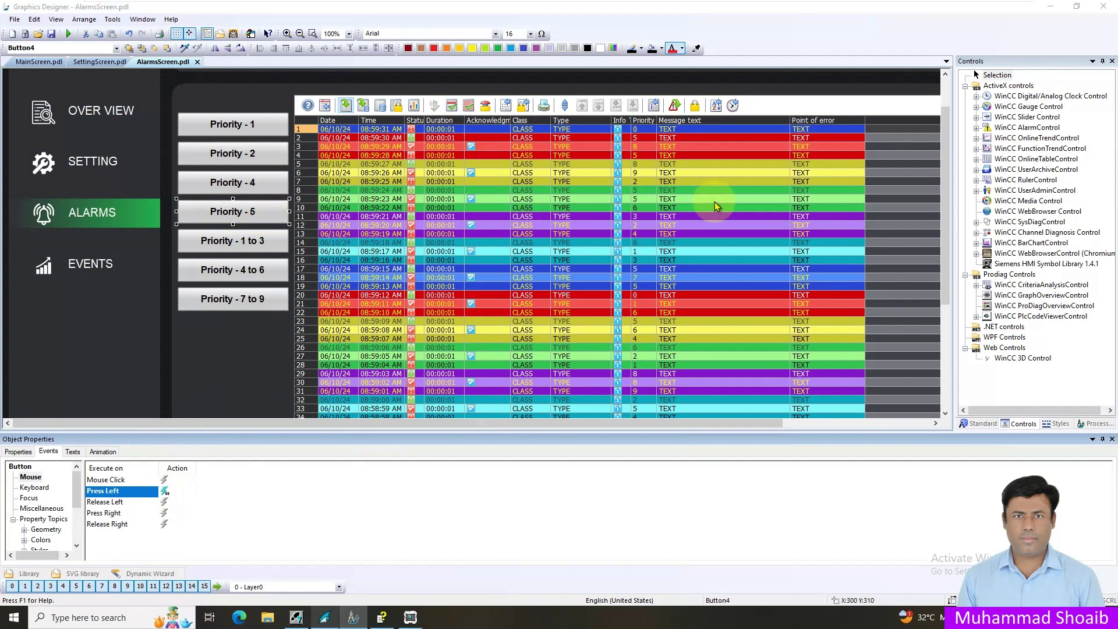
pyautogui.click(685, 143)
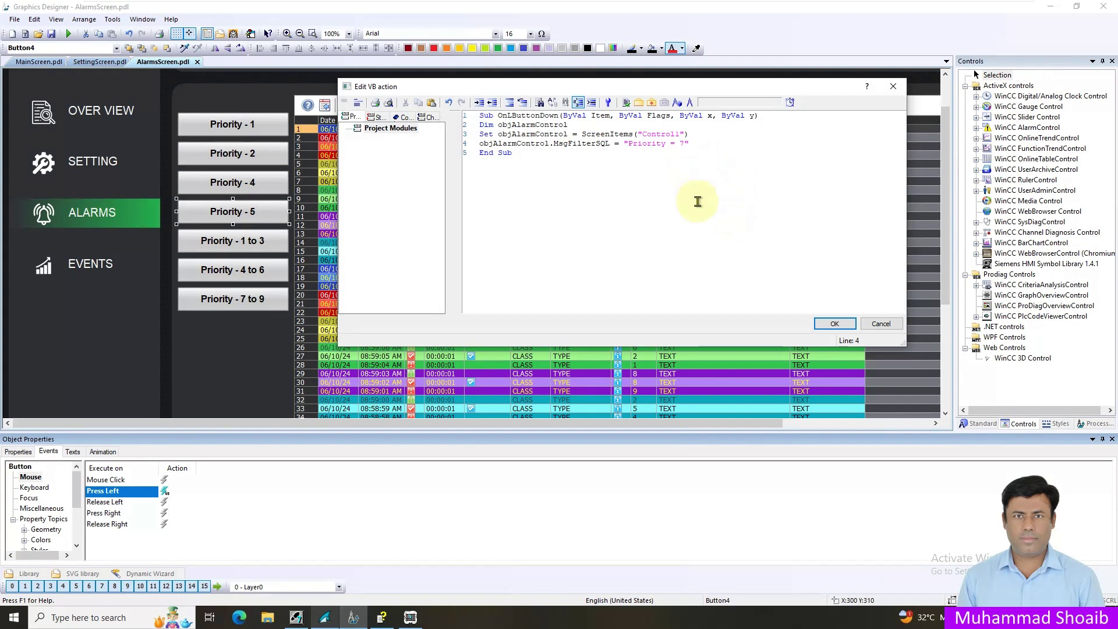
pyautogui.click(834, 323)
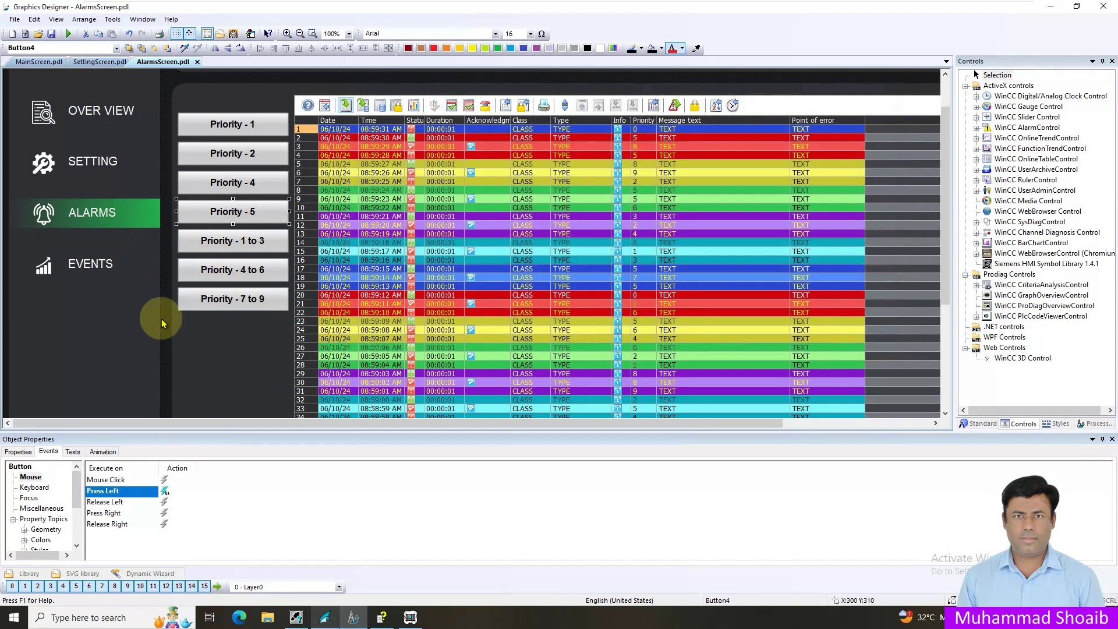
# Step: Rename the Priority - 5 button's text to "Priority - 7"
pyautogui.click(72, 452)
pyautogui.doubleClick(257, 483)
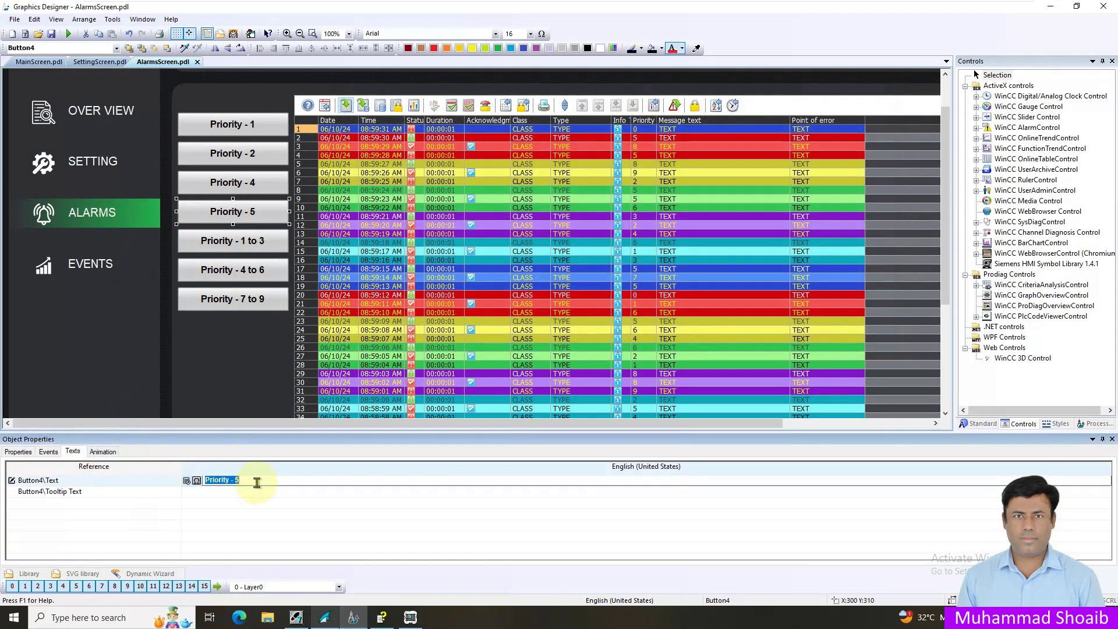
pyautogui.write('7')
pyautogui.press('Return')
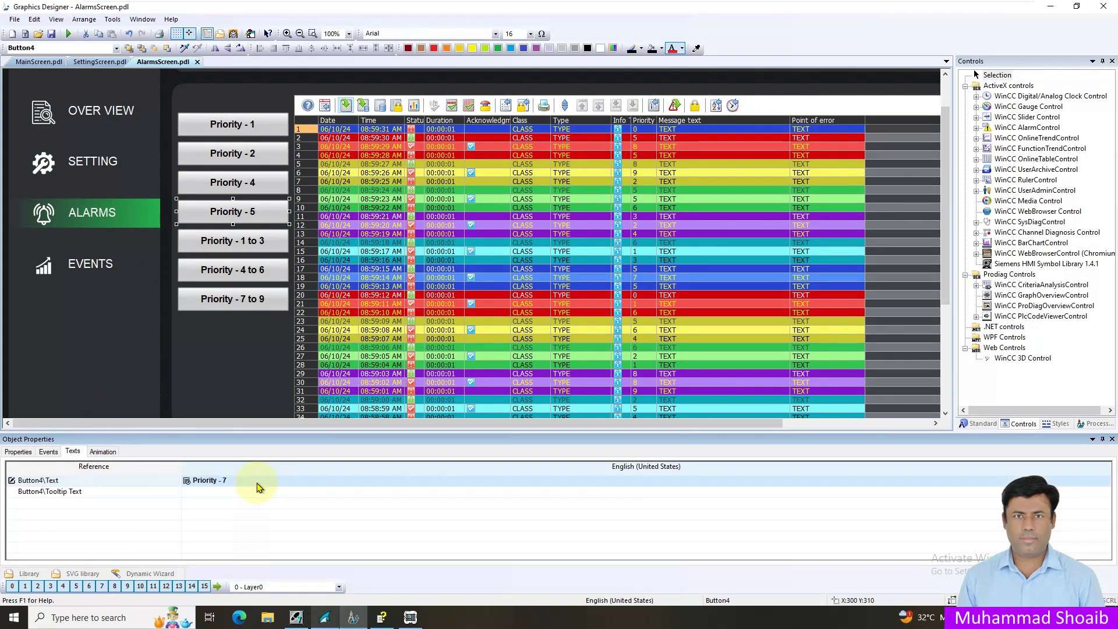
# Step: Open the VBS action on the Press Left mouse event of the Priority - 1 to 3 button
pyautogui.click(279, 249)
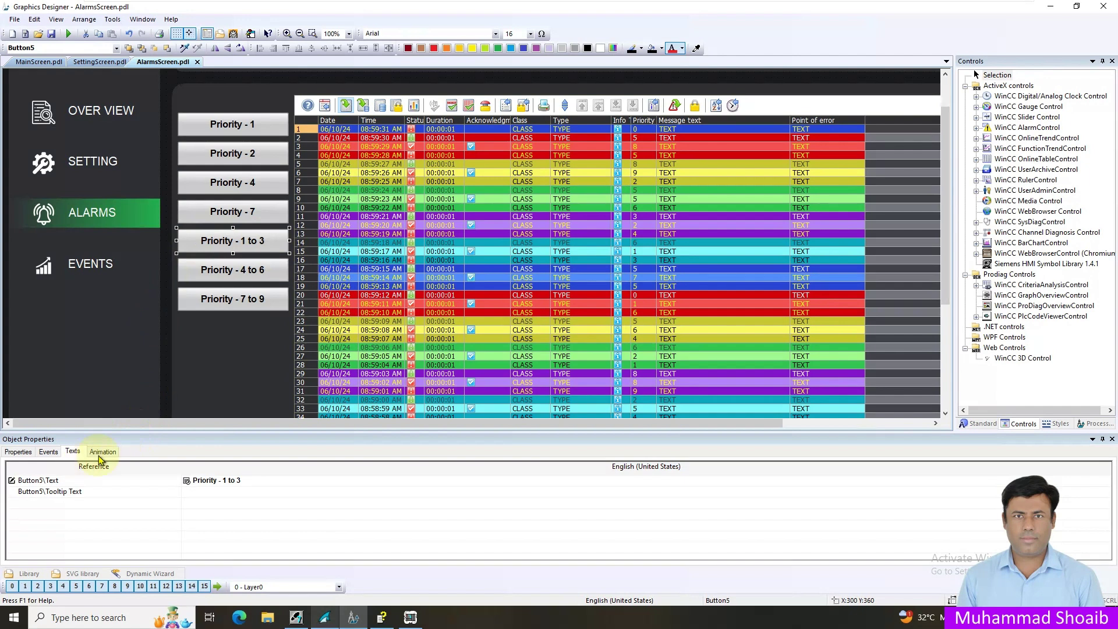
pyautogui.click(19, 452)
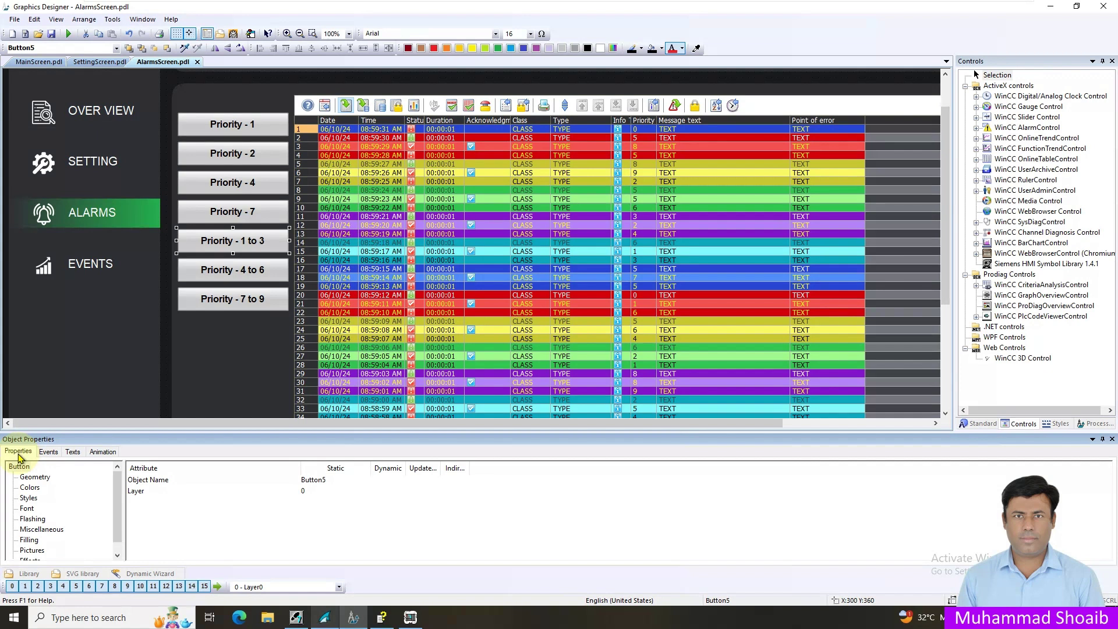
pyautogui.click(48, 453)
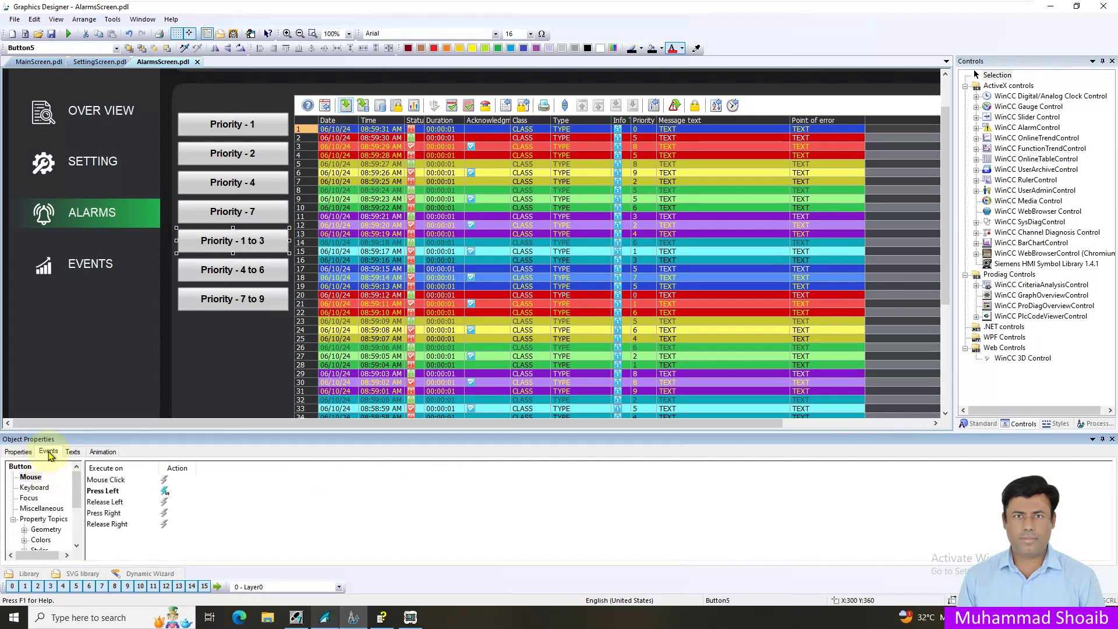
pyautogui.click(34, 478)
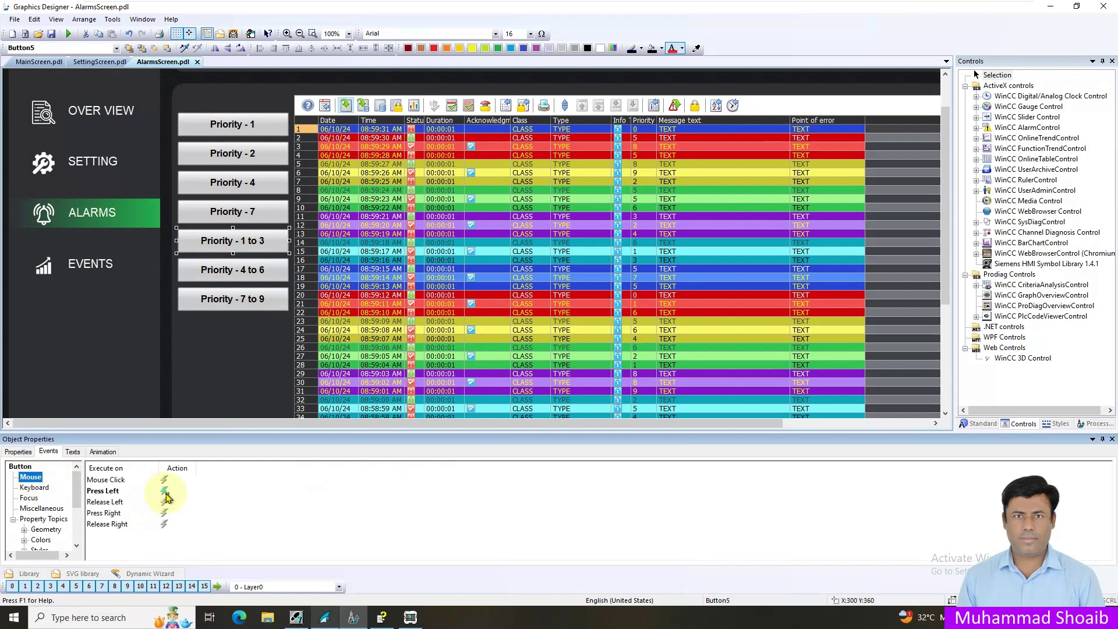
pyautogui.click(166, 494)
pyautogui.rightClick(165, 494)
pyautogui.click(192, 514)
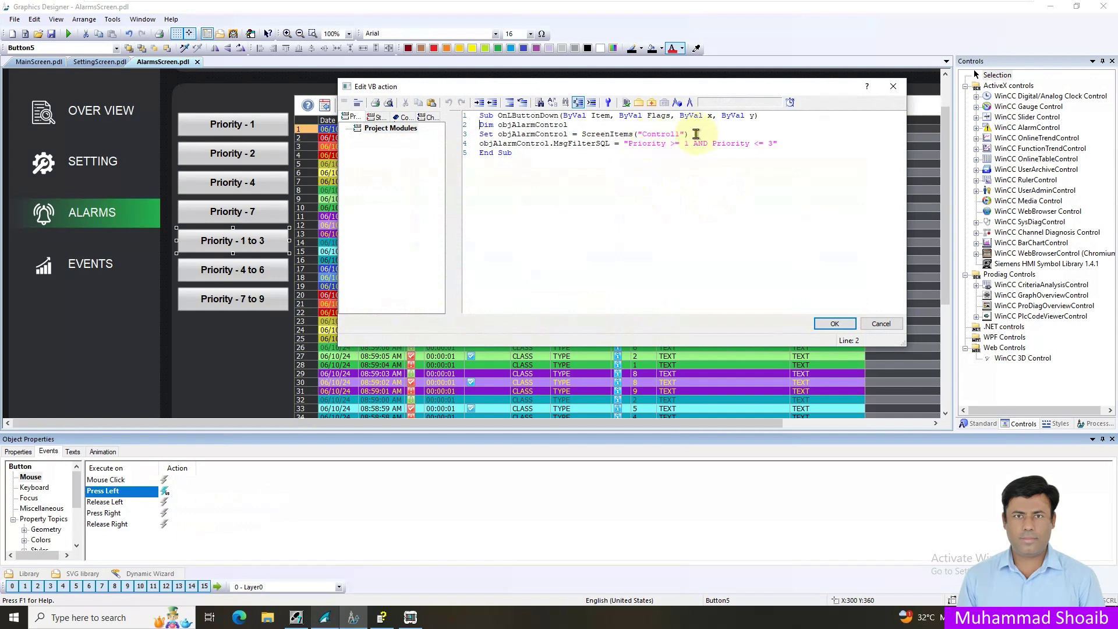
# Step: Examine the alarm control reference and the MsgFilterSQL range condition in the Priority - 1 to 3 script and close the editor
pyautogui.moveTo(691, 134); pyautogui.dragTo(657, 134)
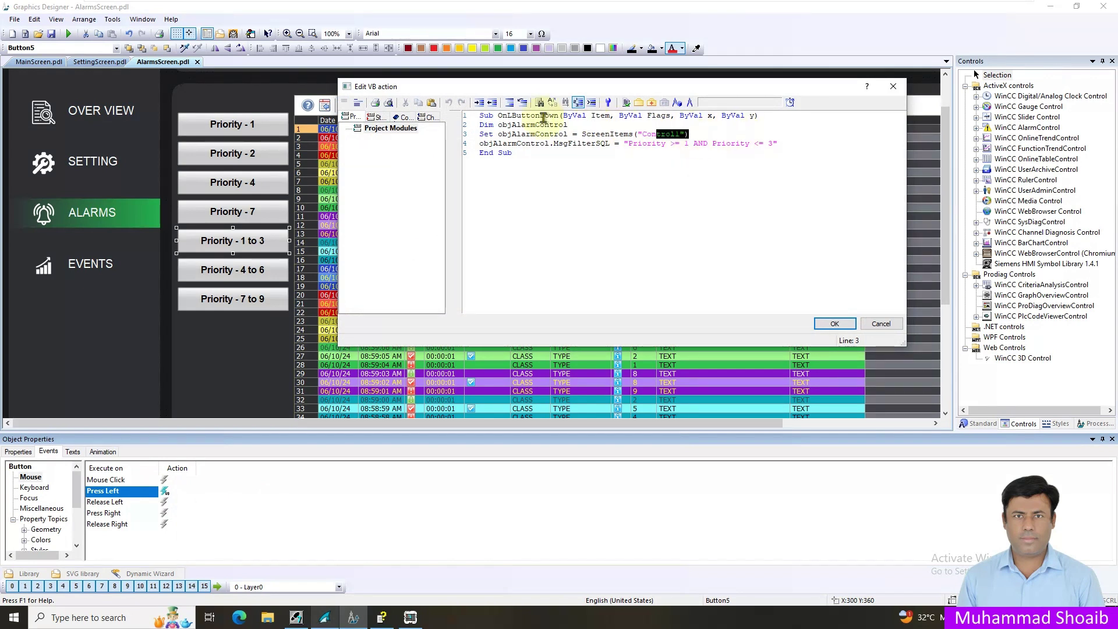
pyautogui.keyDown('shift'); pyautogui.click(482, 126); pyautogui.keyUp('shift')
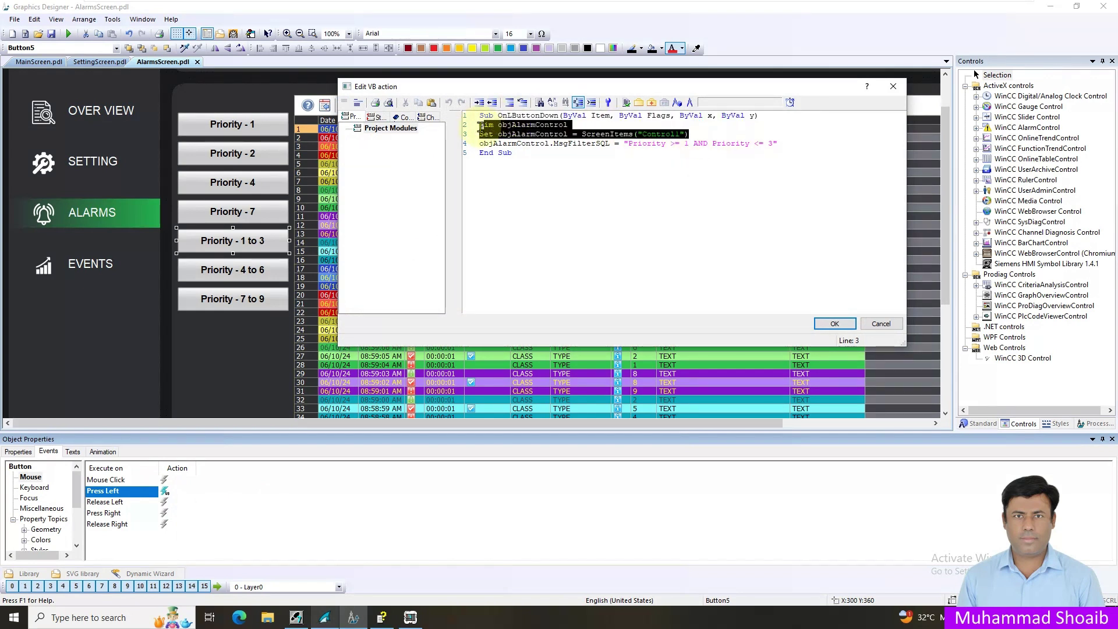
pyautogui.click(606, 145)
pyautogui.moveTo(625, 144); pyautogui.dragTo(779, 144)
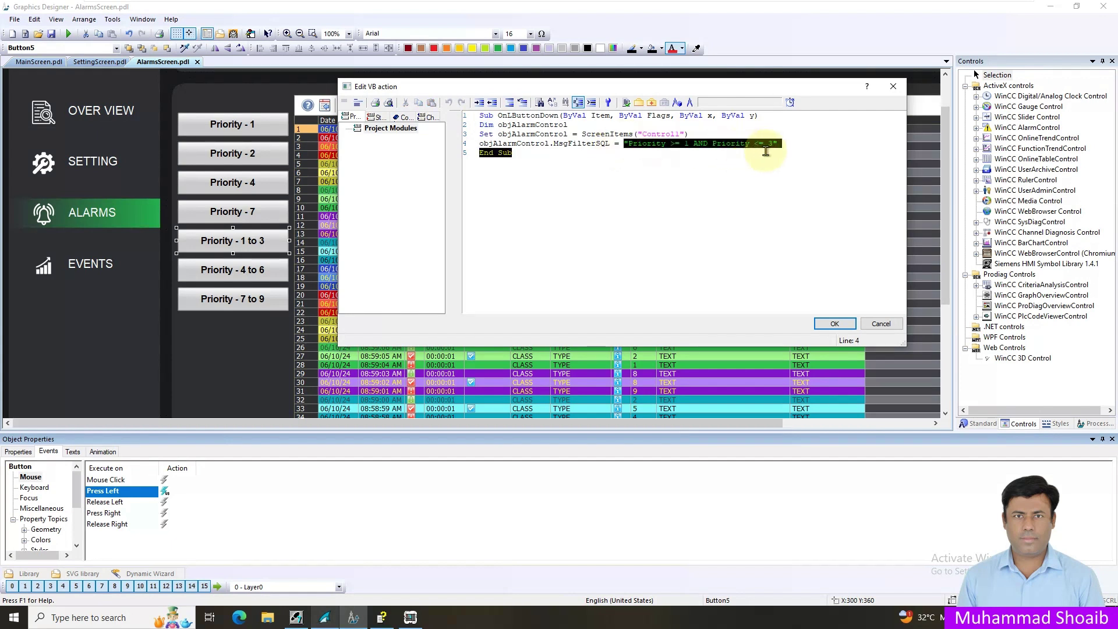
pyautogui.click(739, 160)
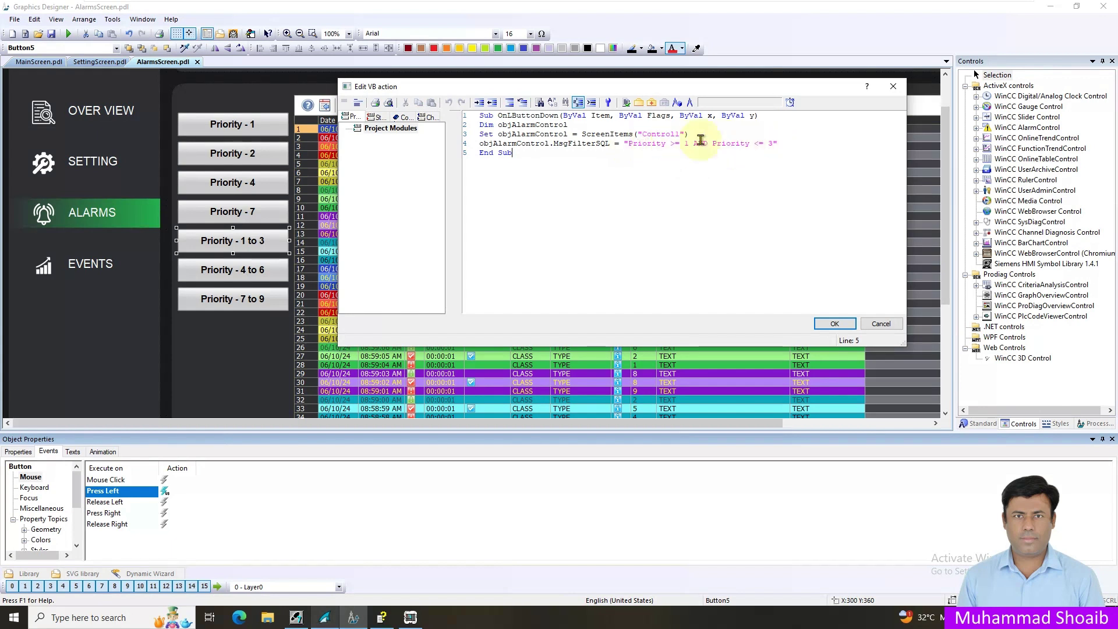
pyautogui.click(831, 325)
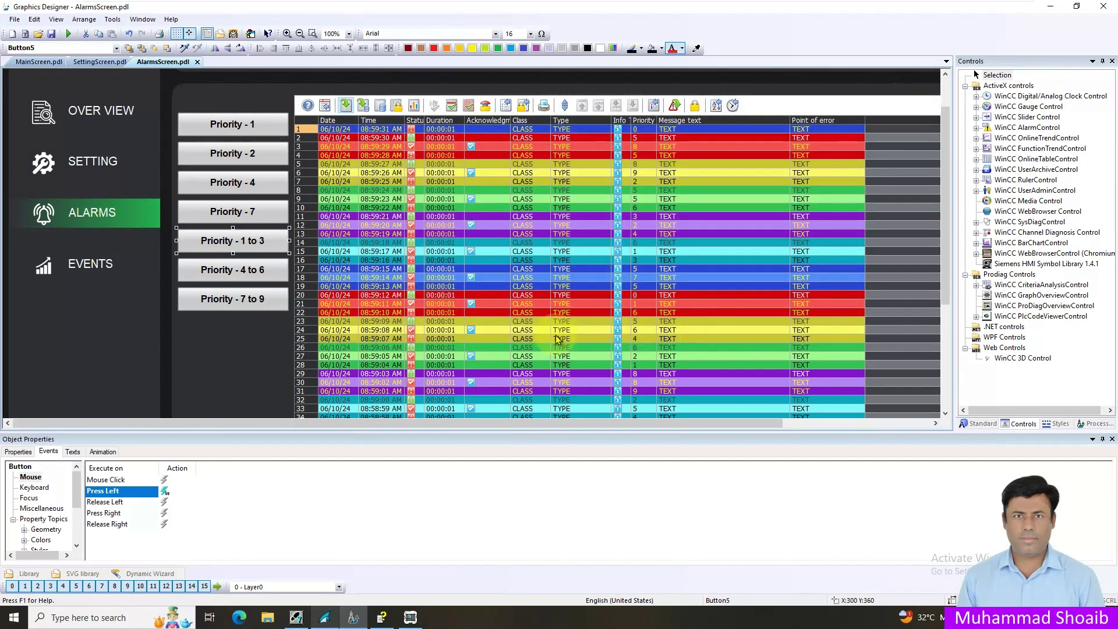
# Step: Review the range condition in the Priority - 4 to 6 button's Press Left VBS action and close the editor
pyautogui.click(257, 273)
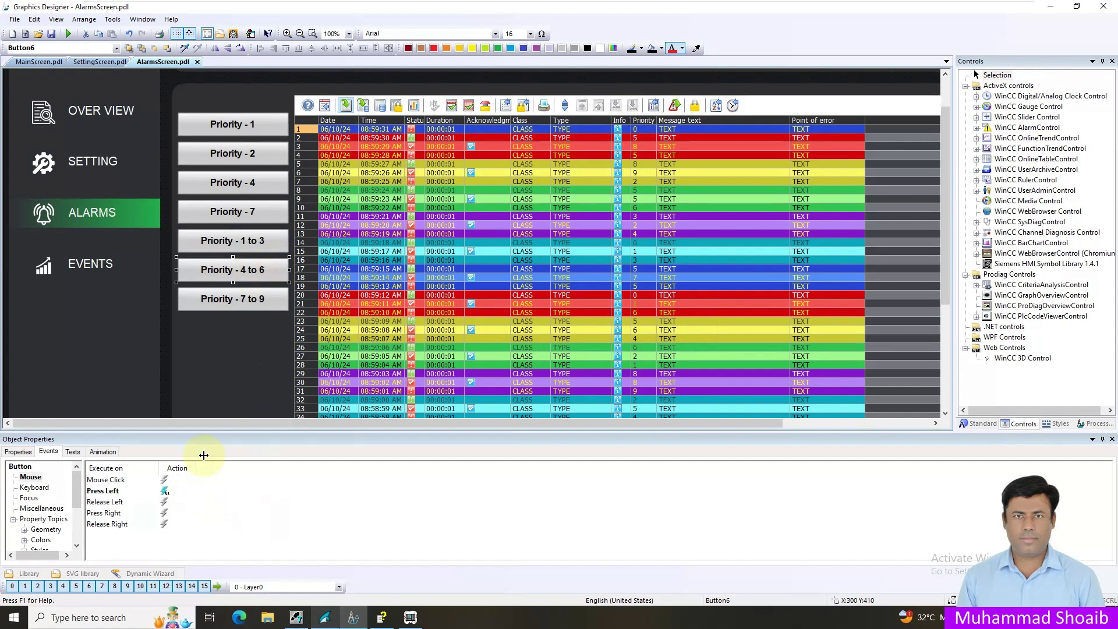
pyautogui.click(164, 492)
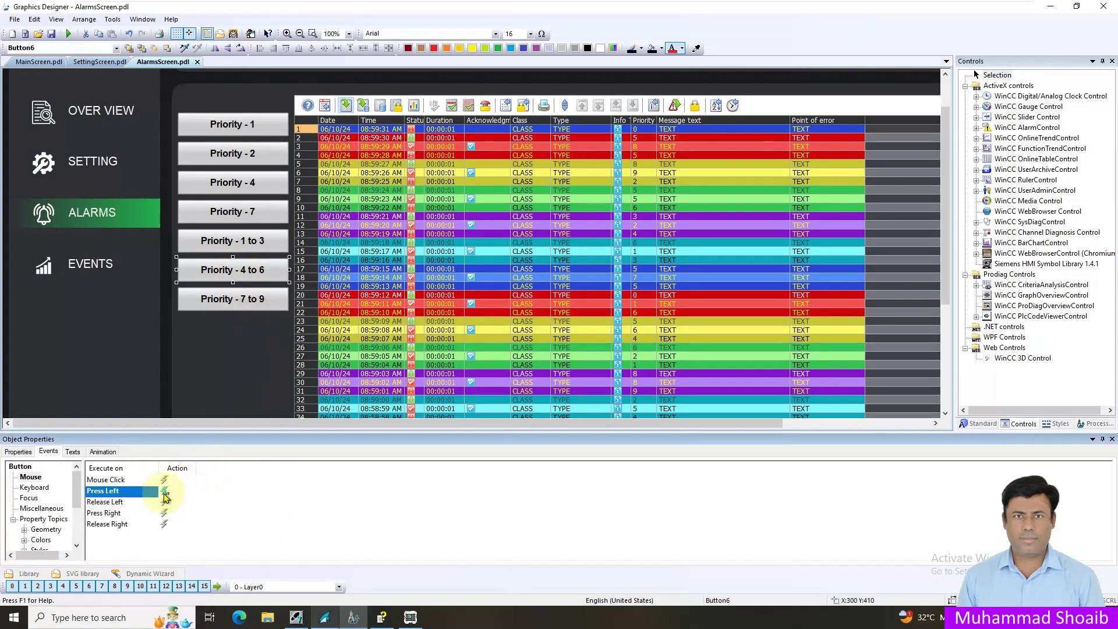
pyautogui.rightClick(165, 494)
pyautogui.click(195, 515)
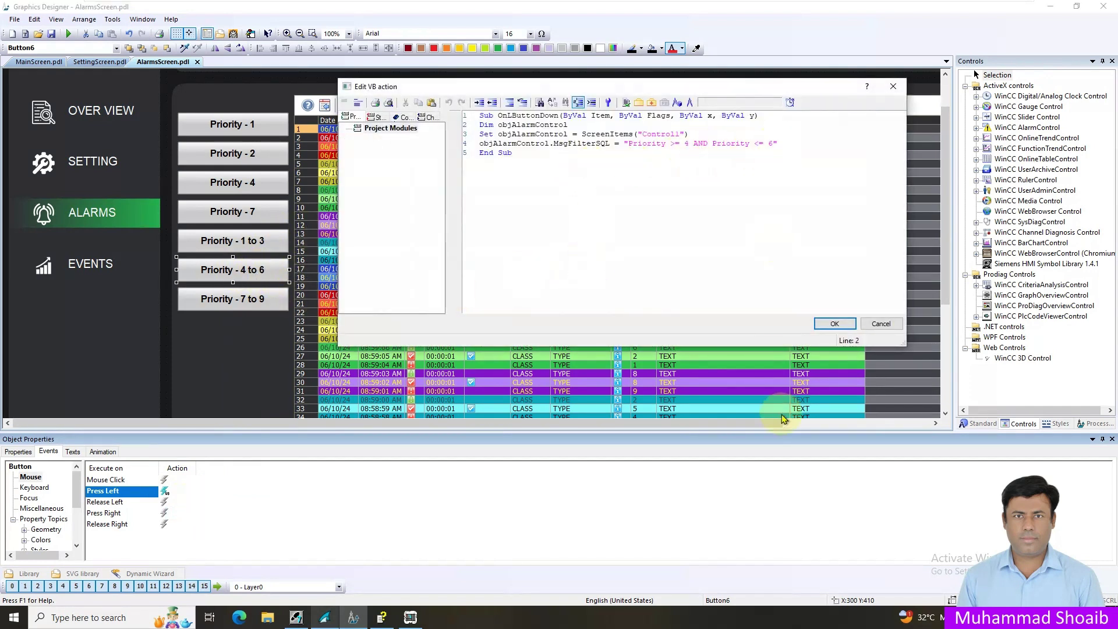
pyautogui.click(835, 324)
# Step: Review the range condition in the Priority - 7 to 9 button's Press Left VBS action and close the editor
pyautogui.click(273, 298)
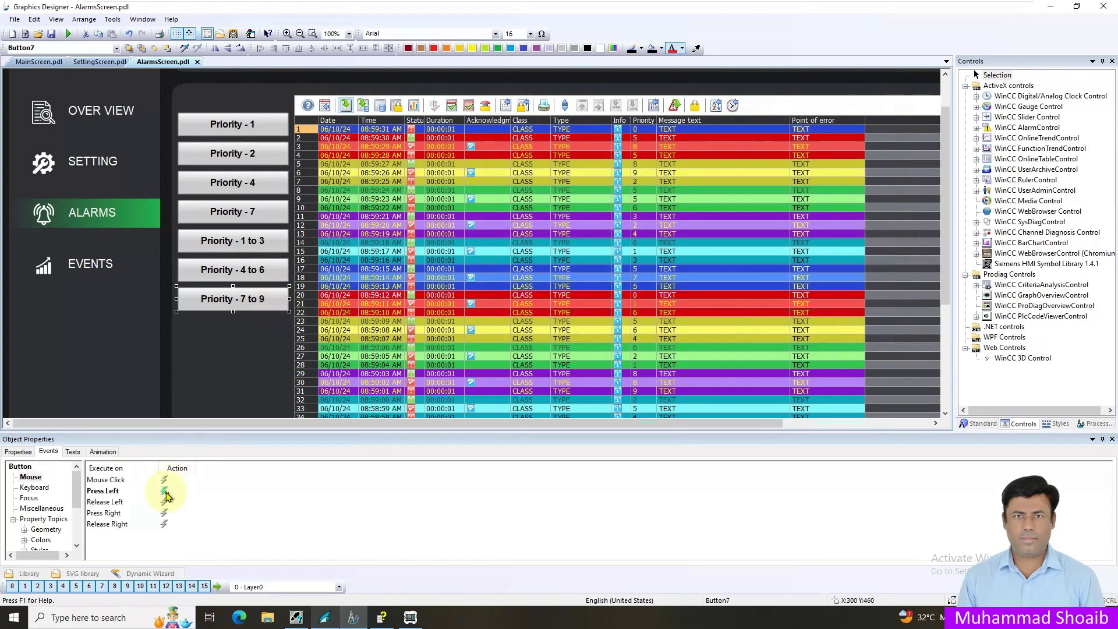
pyautogui.click(168, 492)
pyautogui.rightClick(168, 492)
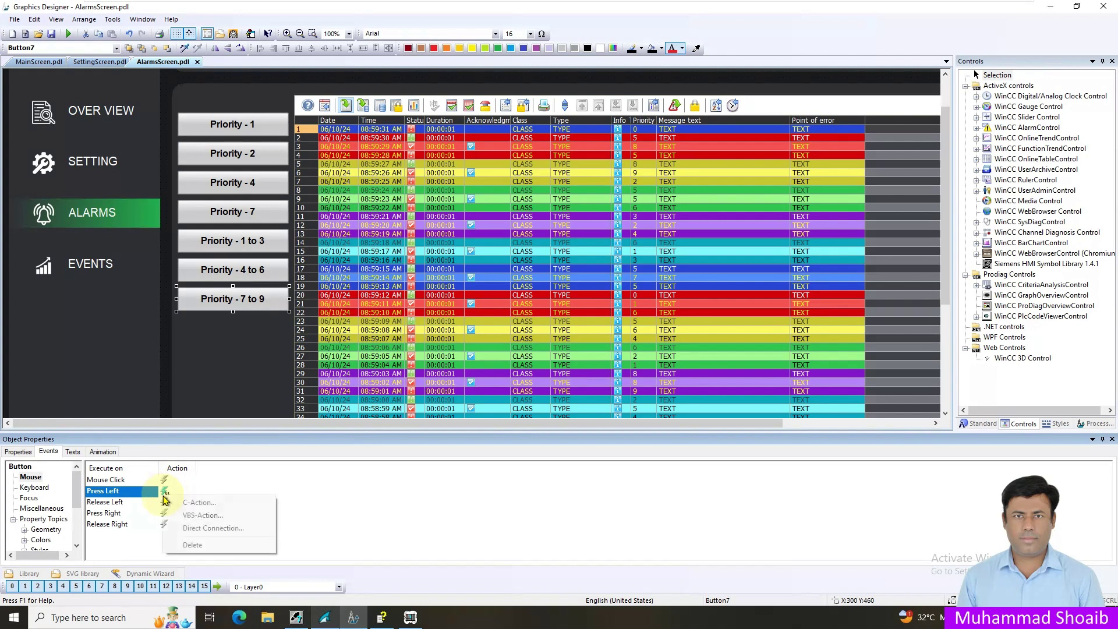
pyautogui.click(193, 516)
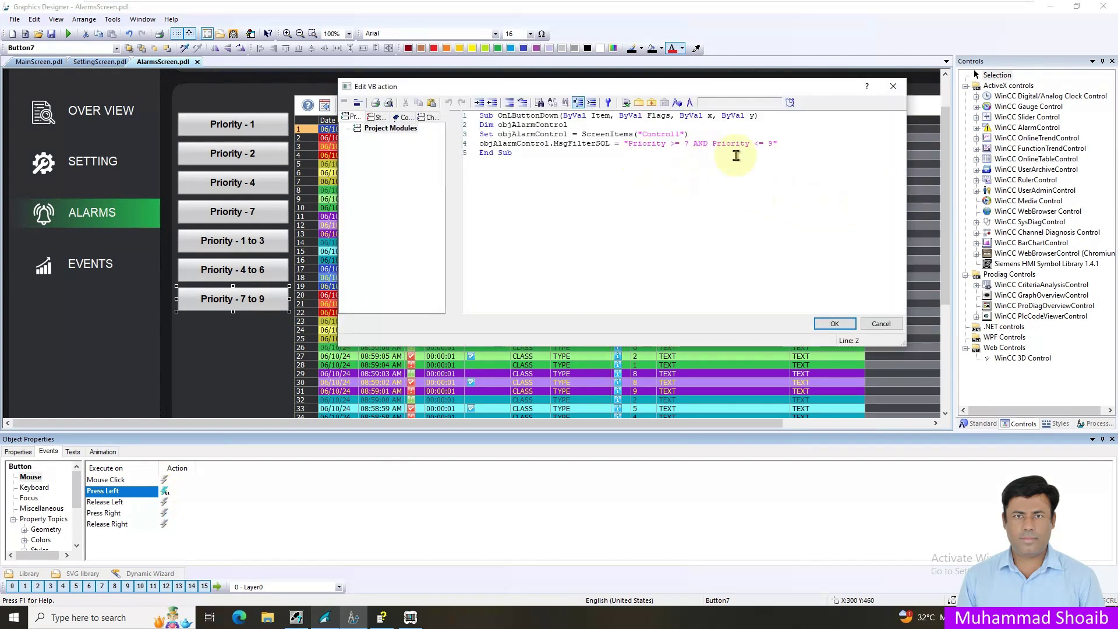
pyautogui.click(833, 324)
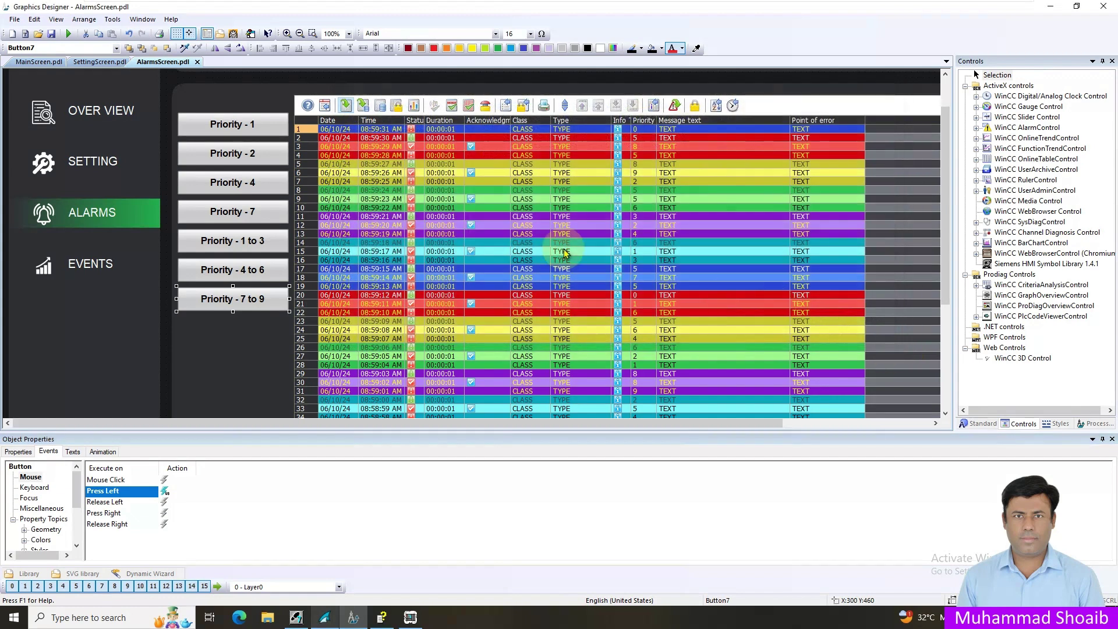
# Step: Save the alarms screen and switch to WinCC to show it in Runtime
pyautogui.click(52, 35)
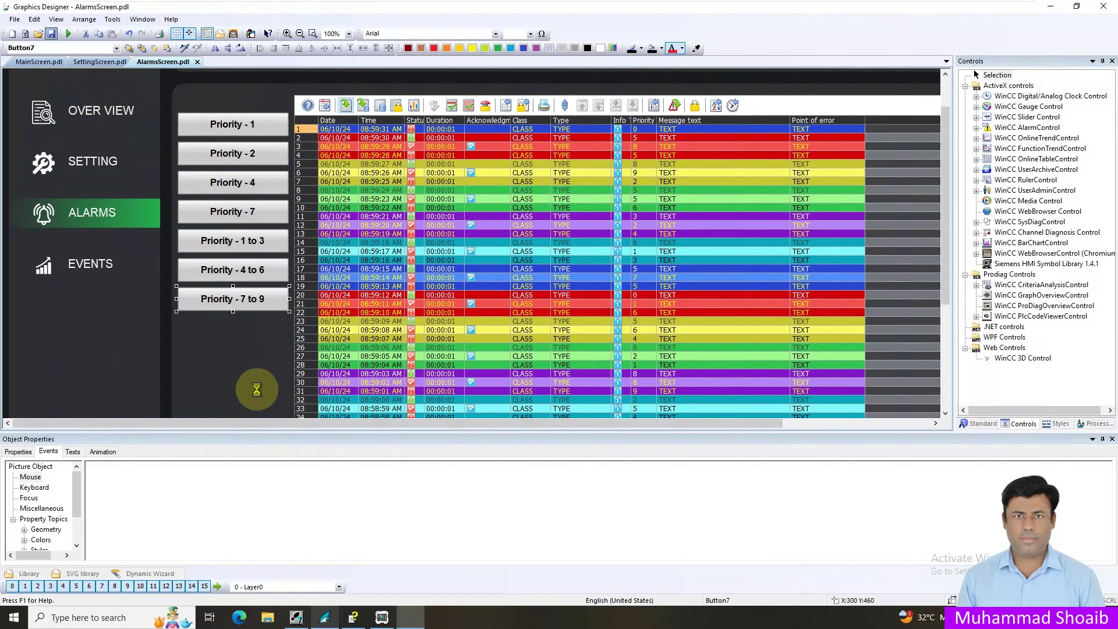
pyautogui.click(330, 622)
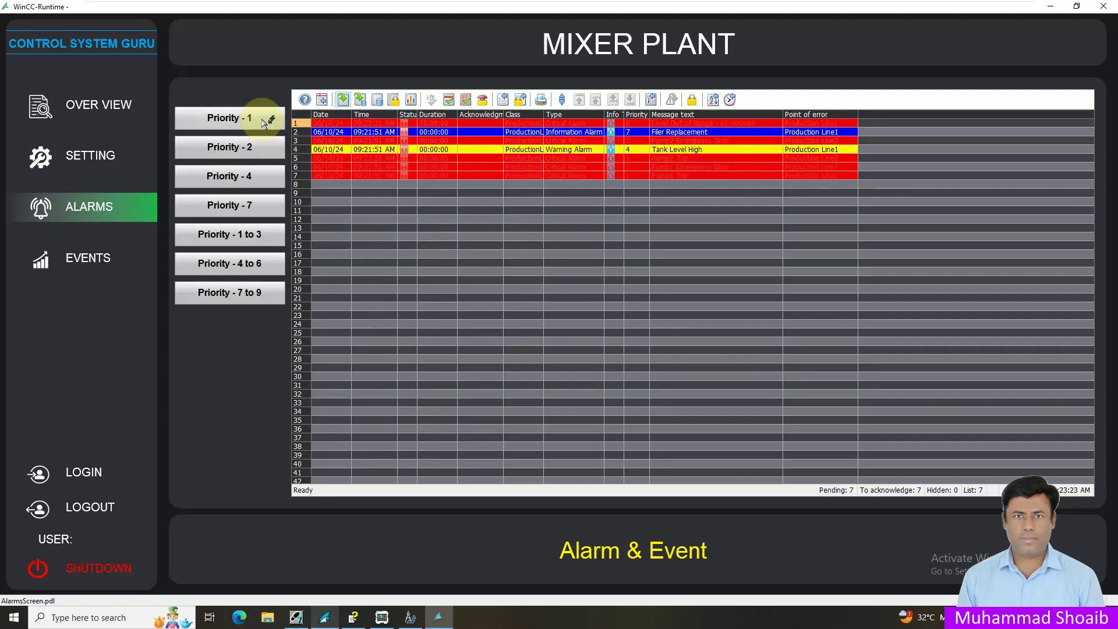
# Step: Test the single-priority filters on the runtime alarm list in order: Priority 1, 2, 4 and 7
pyautogui.click(243, 121)
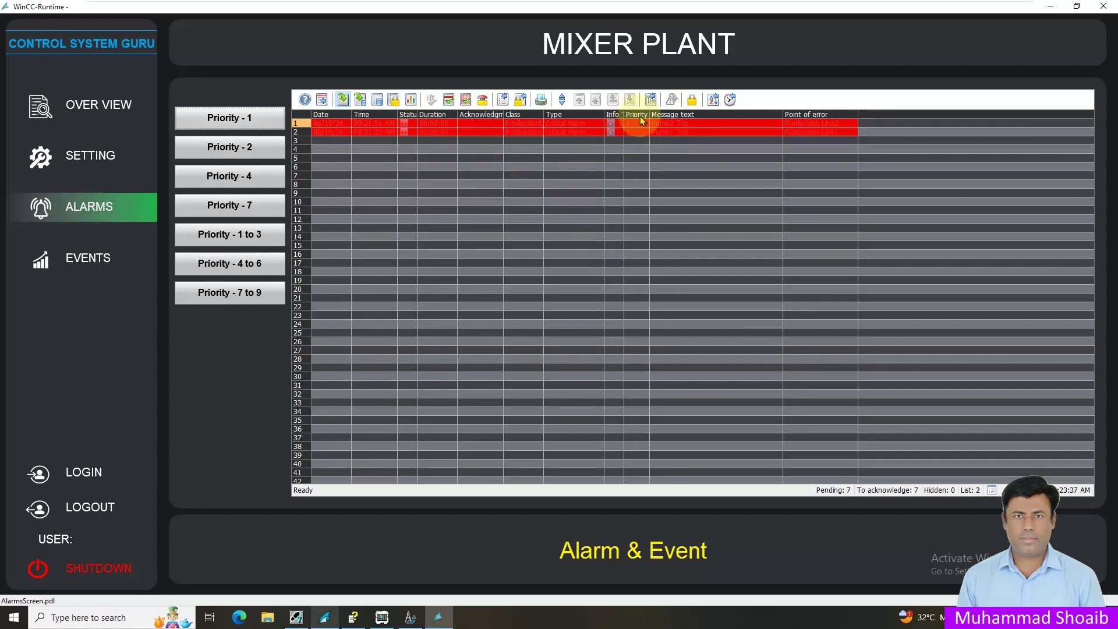
pyautogui.click(258, 153)
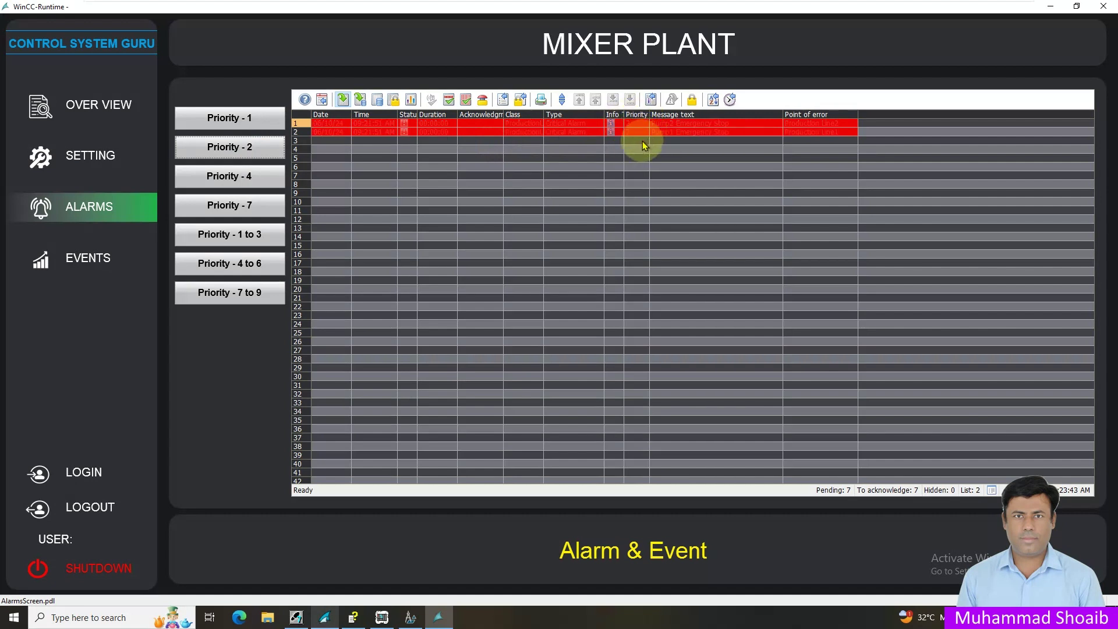
pyautogui.click(262, 179)
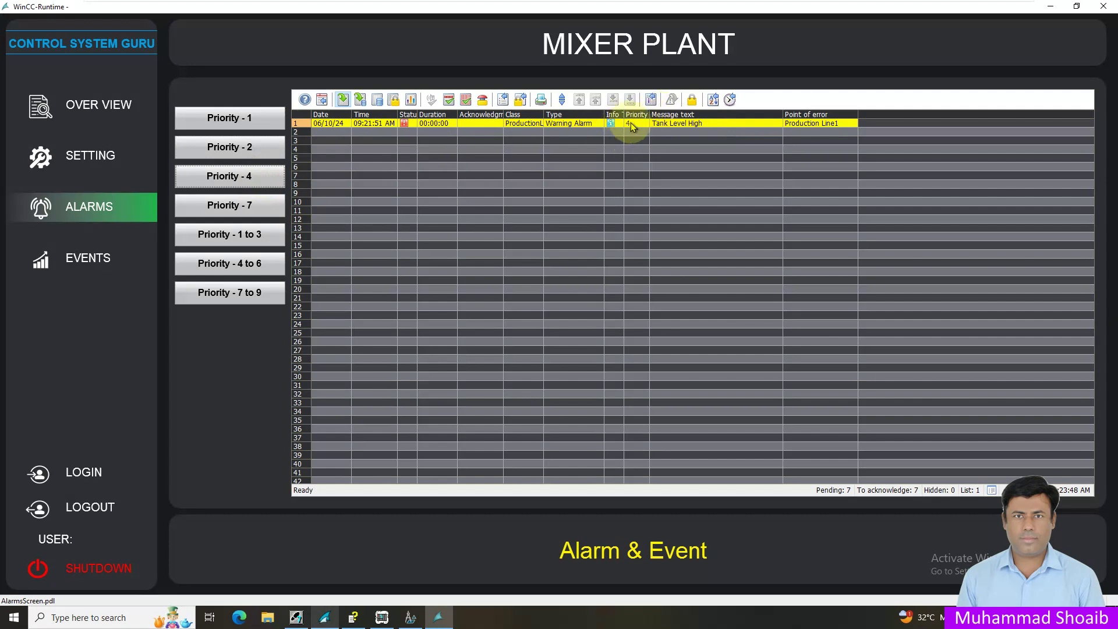
pyautogui.click(254, 211)
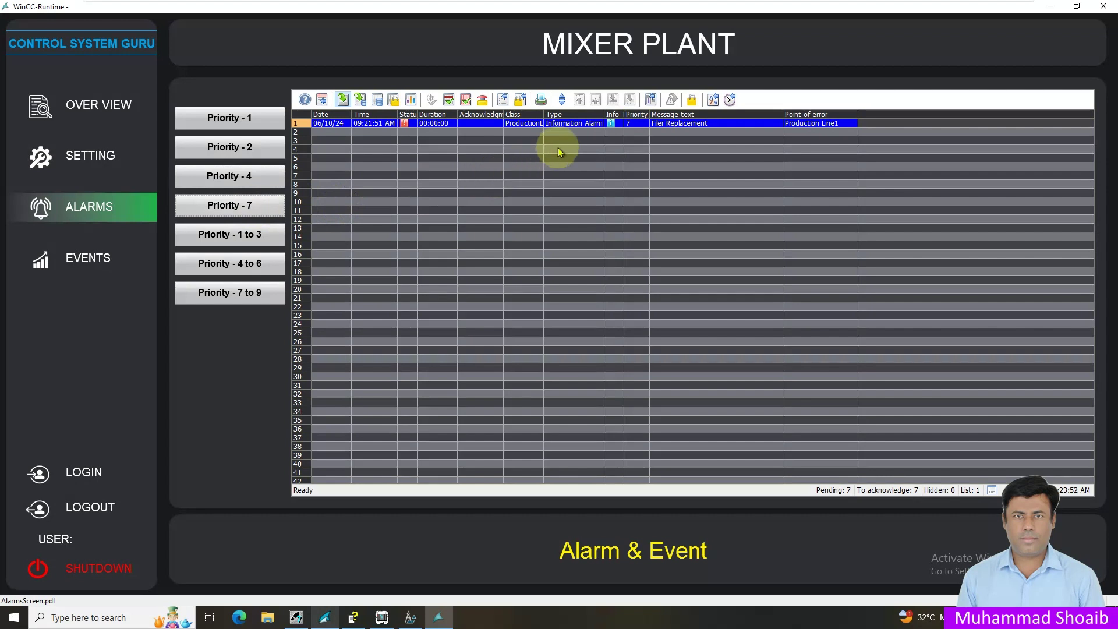
# Step: Test the runtime range filters Priority 1 to 3, 4 to 6 and 7 to 9, ending with the Priority - 1 filter again
pyautogui.click(260, 238)
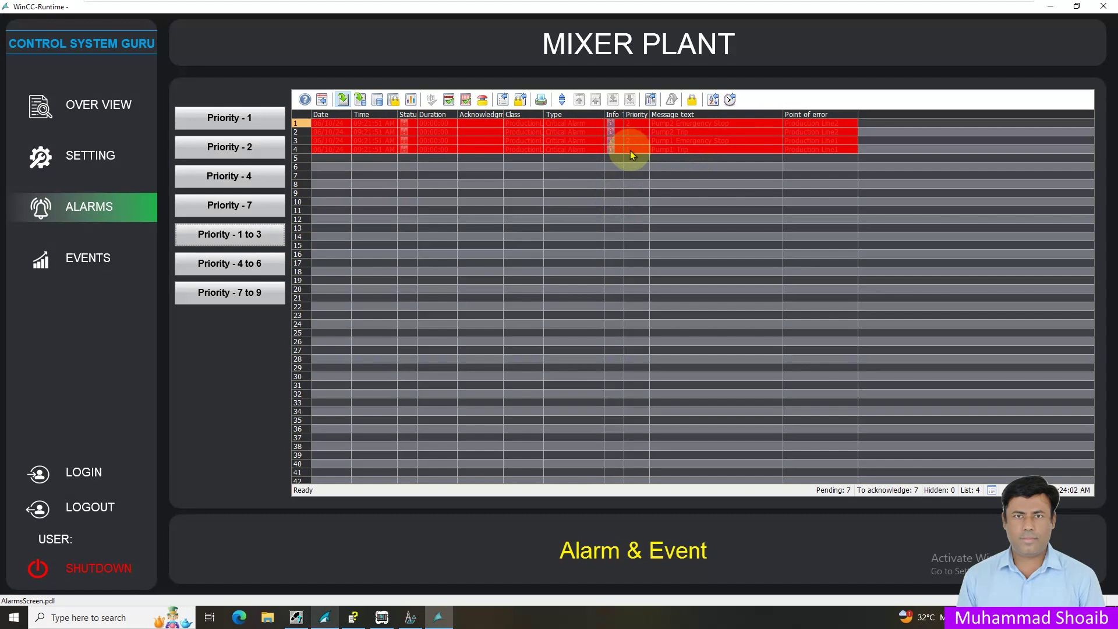
pyautogui.click(265, 266)
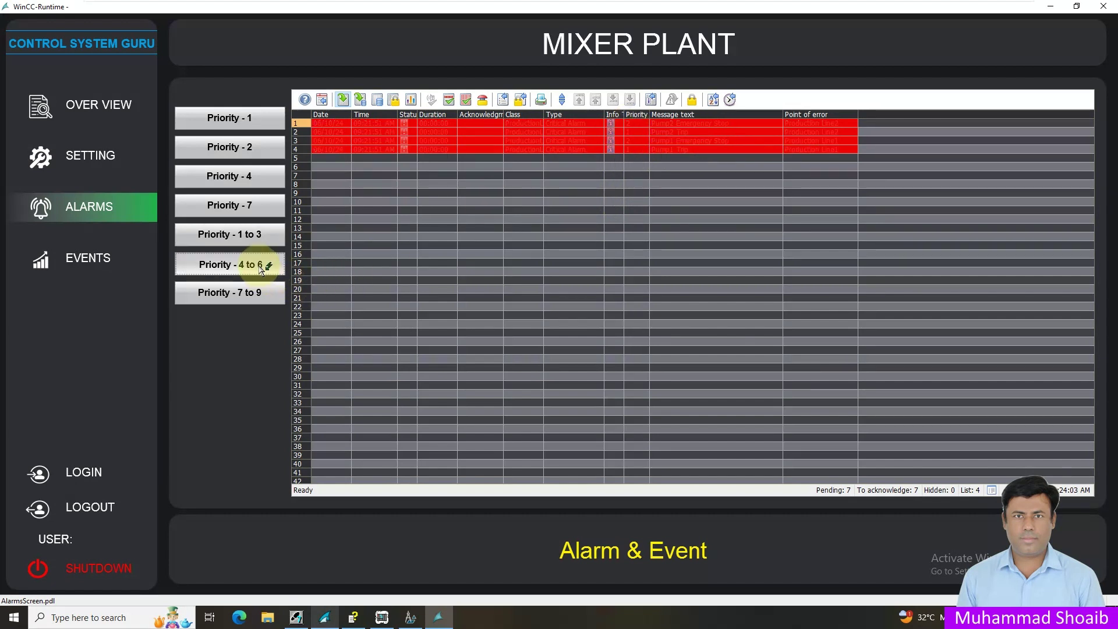
pyautogui.click(275, 298)
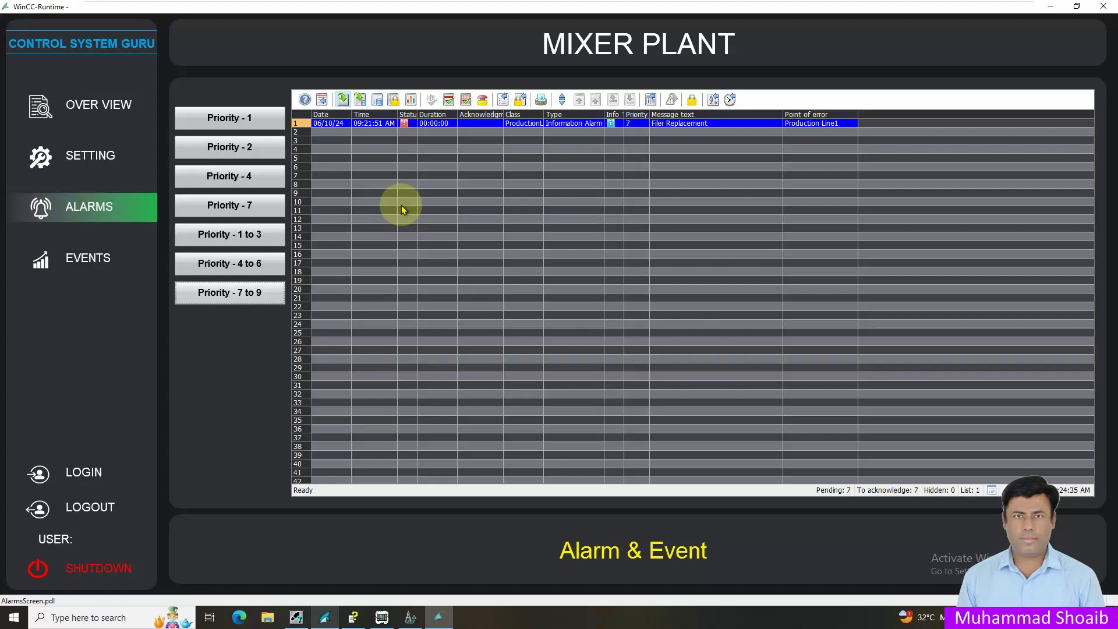
pyautogui.click(249, 117)
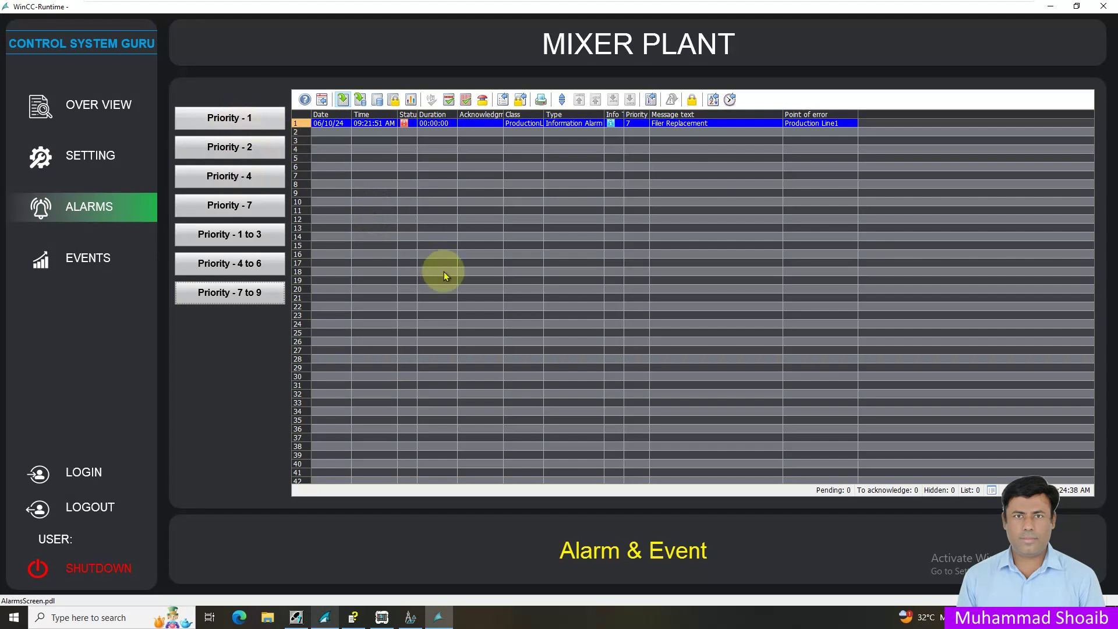